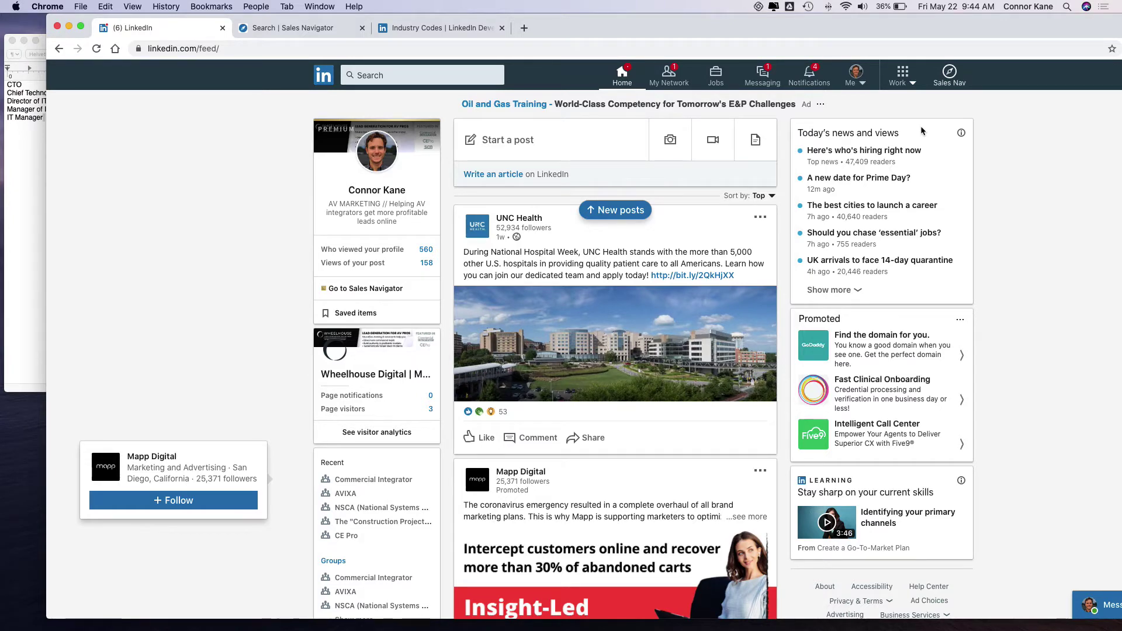
Open Sales Navigator from the LinkedIn feed and look through the alerts on its home page
{"action": "left_click", "coordinate": [949, 74]}
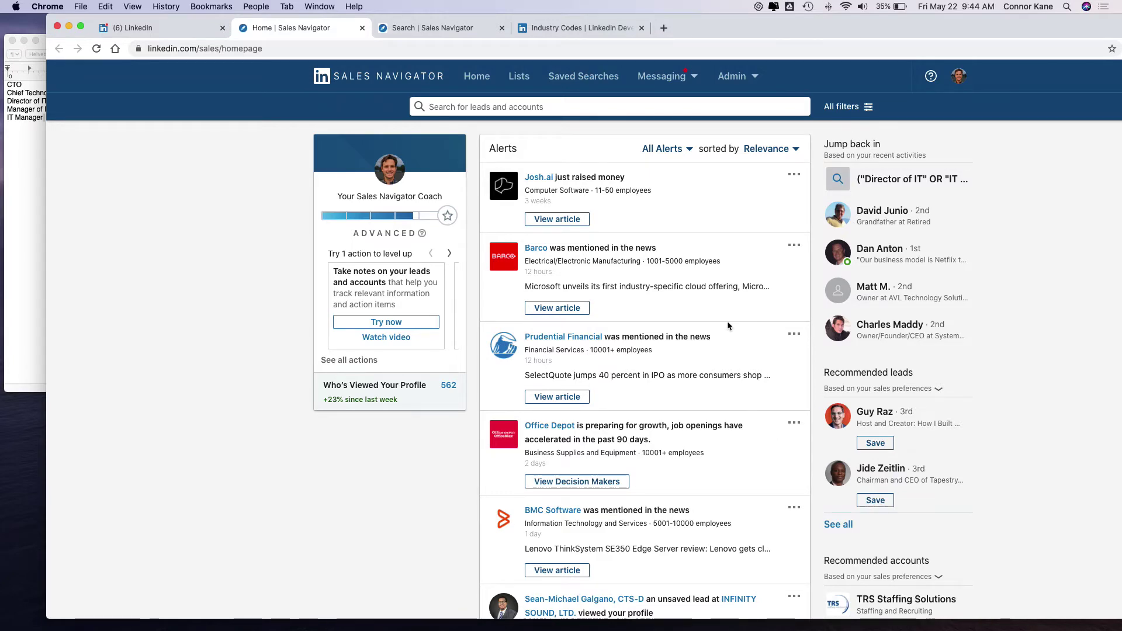
{"action": "scroll", "coordinate": [726, 328], "scroll_direction": "down", "scroll_amount": 5}
{"action": "scroll", "coordinate": [725, 325], "scroll_direction": "down", "scroll_amount": 10}
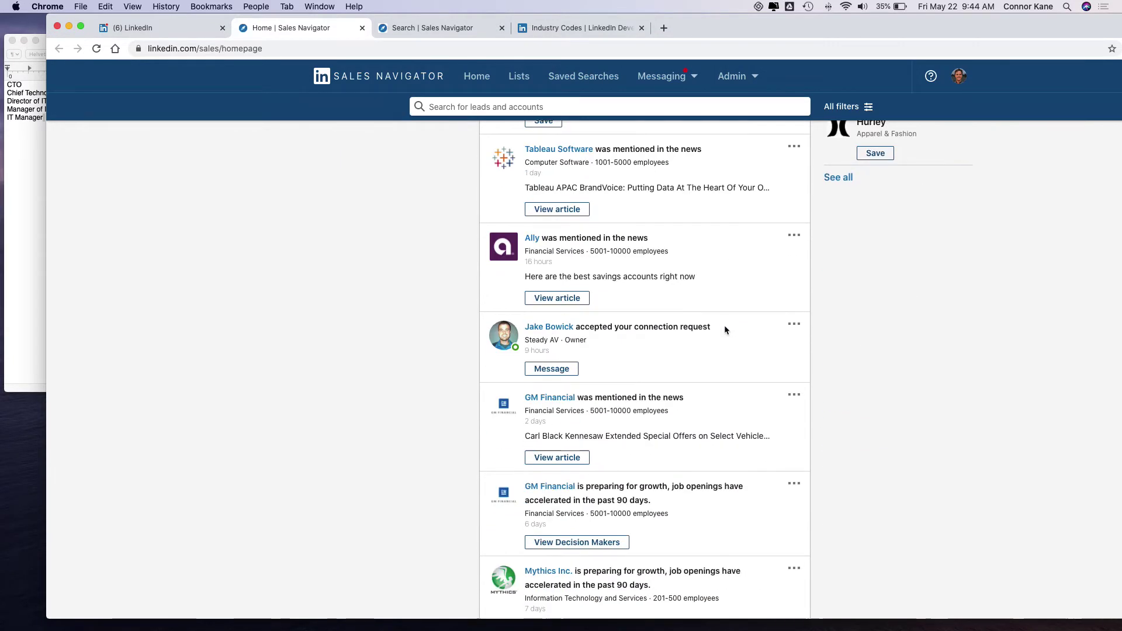
{"action": "scroll", "coordinate": [721, 328], "scroll_direction": "up", "scroll_amount": 7}
{"action": "scroll", "coordinate": [721, 328], "scroll_direction": "up", "scroll_amount": 8}
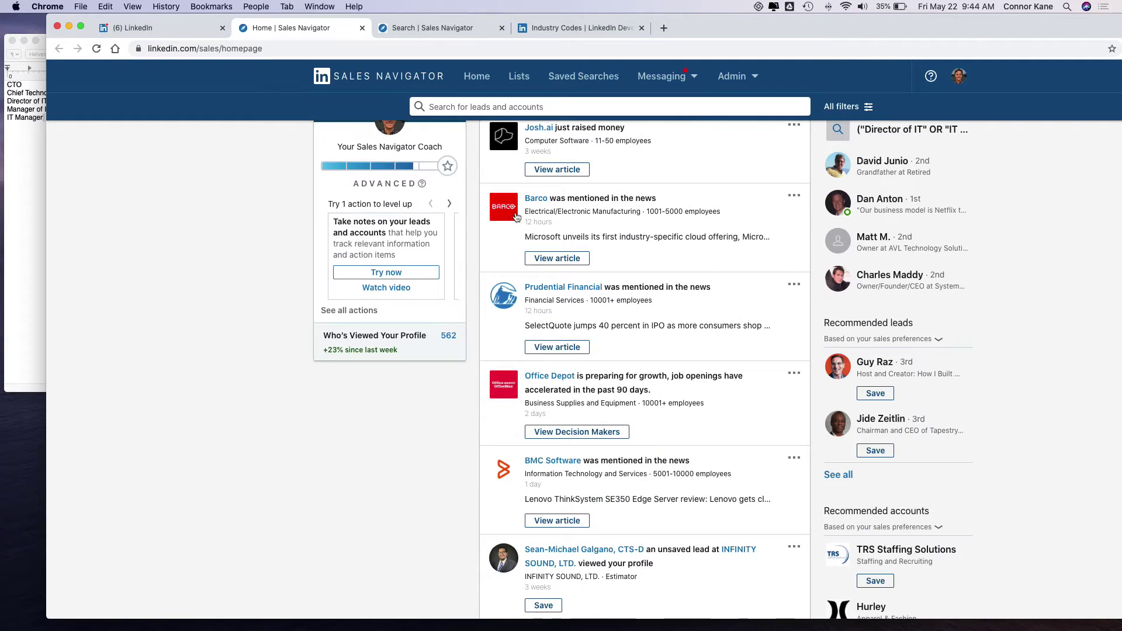
{"action": "scroll", "coordinate": [753, 422], "scroll_direction": "up", "scroll_amount": 1}
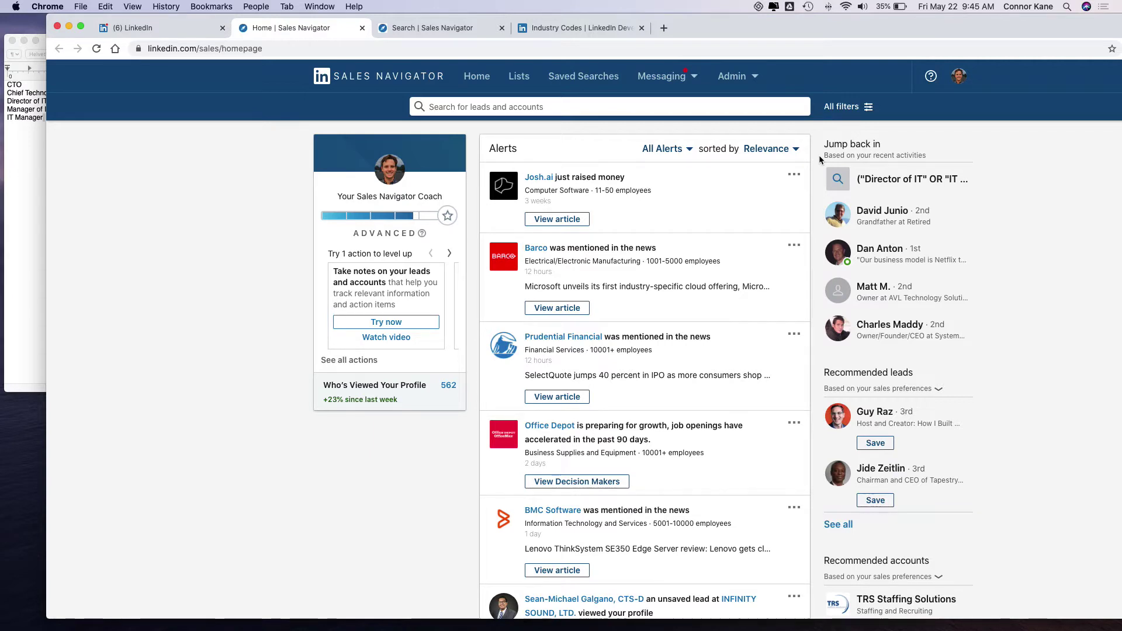
Open the lead search filters and look through the top, role and tenure, company and other filter categories
{"action": "left_click", "coordinate": [864, 112]}
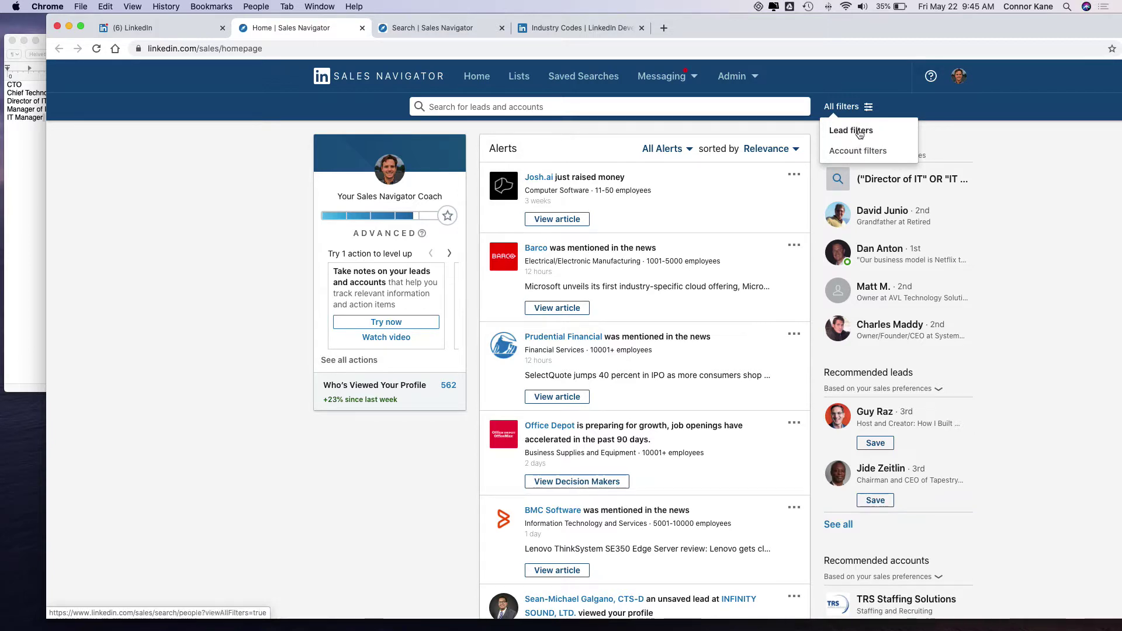
{"action": "left_click", "coordinate": [857, 130]}
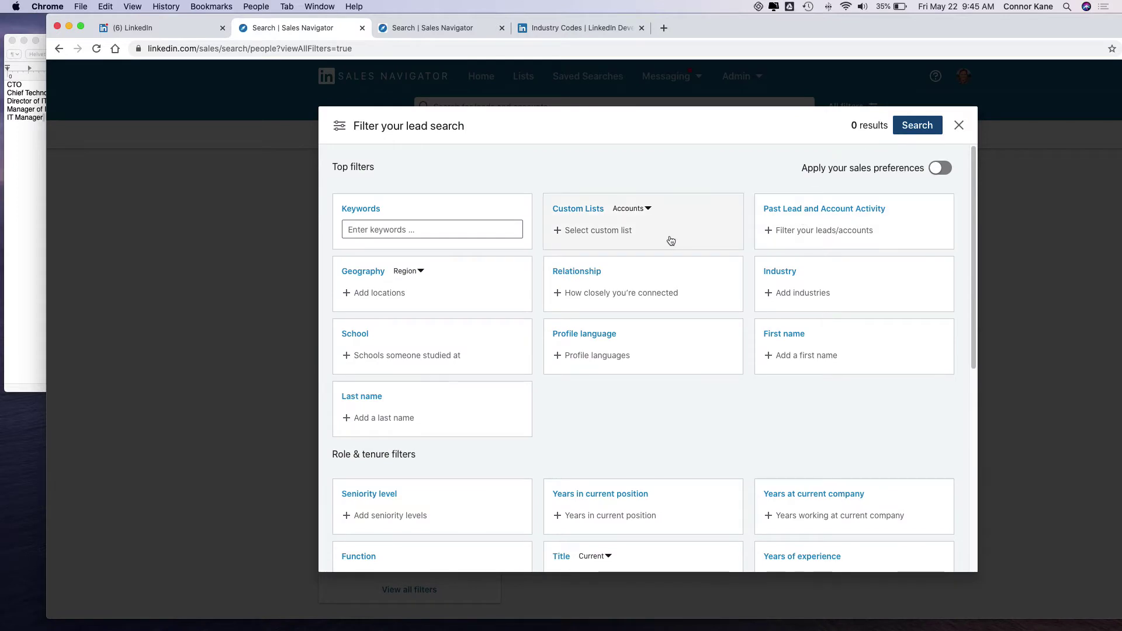
{"action": "scroll", "coordinate": [672, 240], "scroll_direction": "down", "scroll_amount": 3}
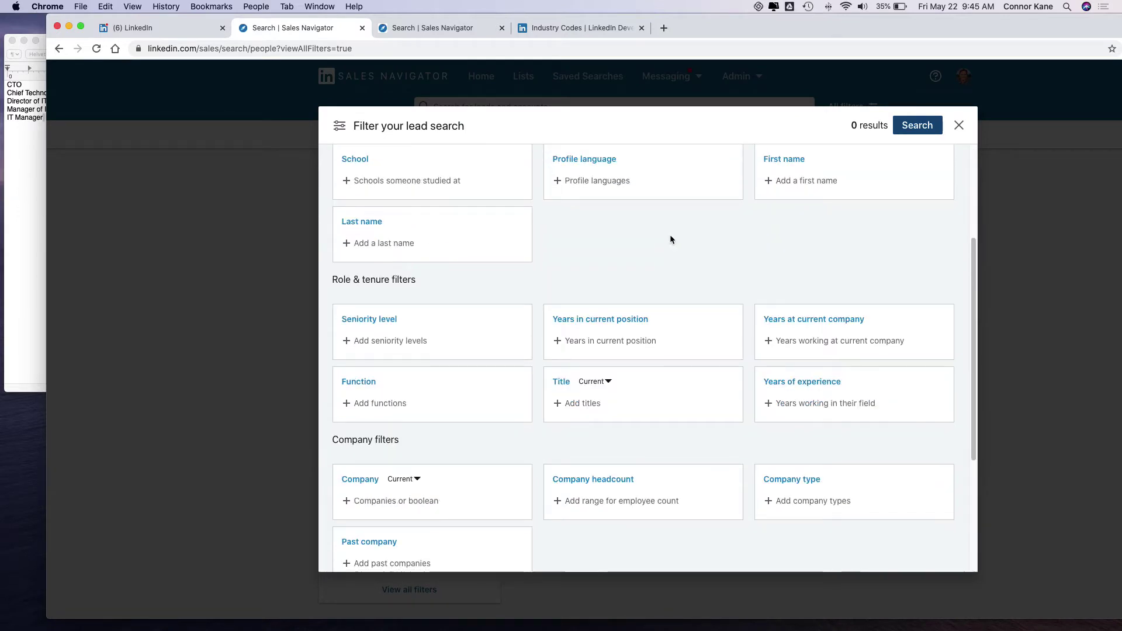
{"action": "scroll", "coordinate": [670, 234], "scroll_direction": "down", "scroll_amount": 3}
{"action": "scroll", "coordinate": [564, 541], "scroll_direction": "down", "scroll_amount": 2}
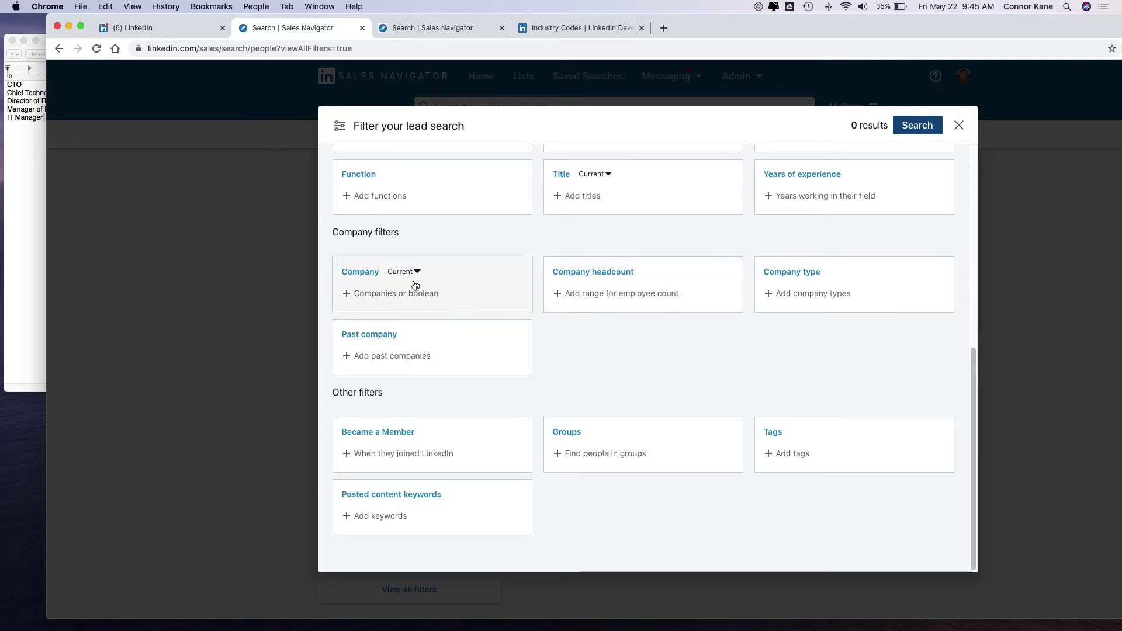
{"action": "scroll", "coordinate": [416, 287], "scroll_direction": "up", "scroll_amount": 2}
{"action": "scroll", "coordinate": [780, 380], "scroll_direction": "up", "scroll_amount": 3}
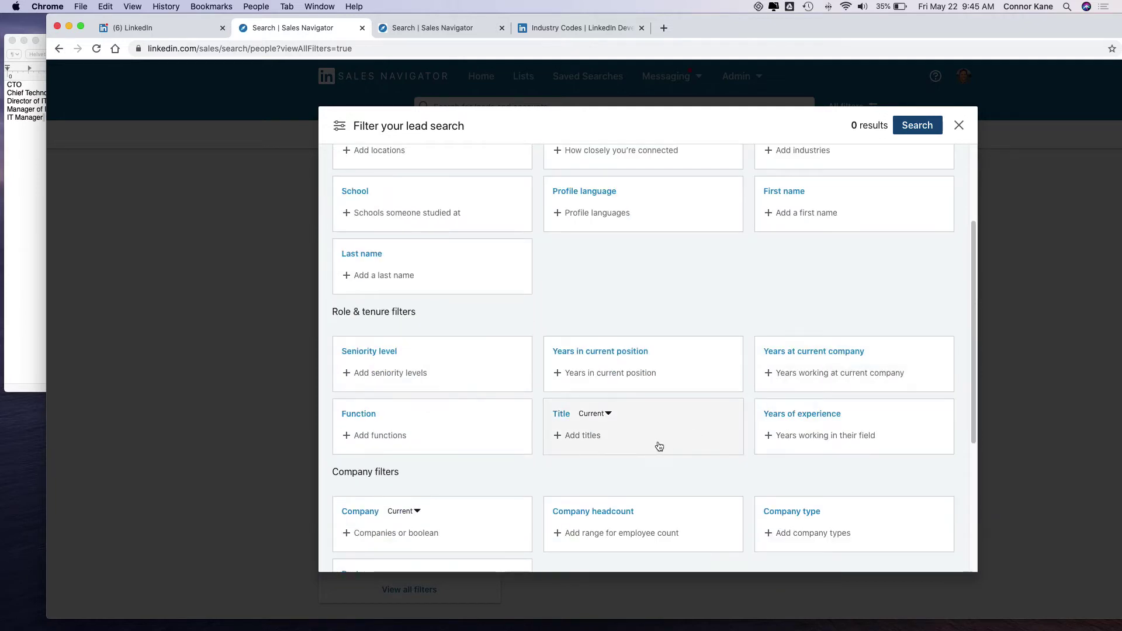
{"action": "scroll", "coordinate": [660, 447], "scroll_direction": "up", "scroll_amount": 3}
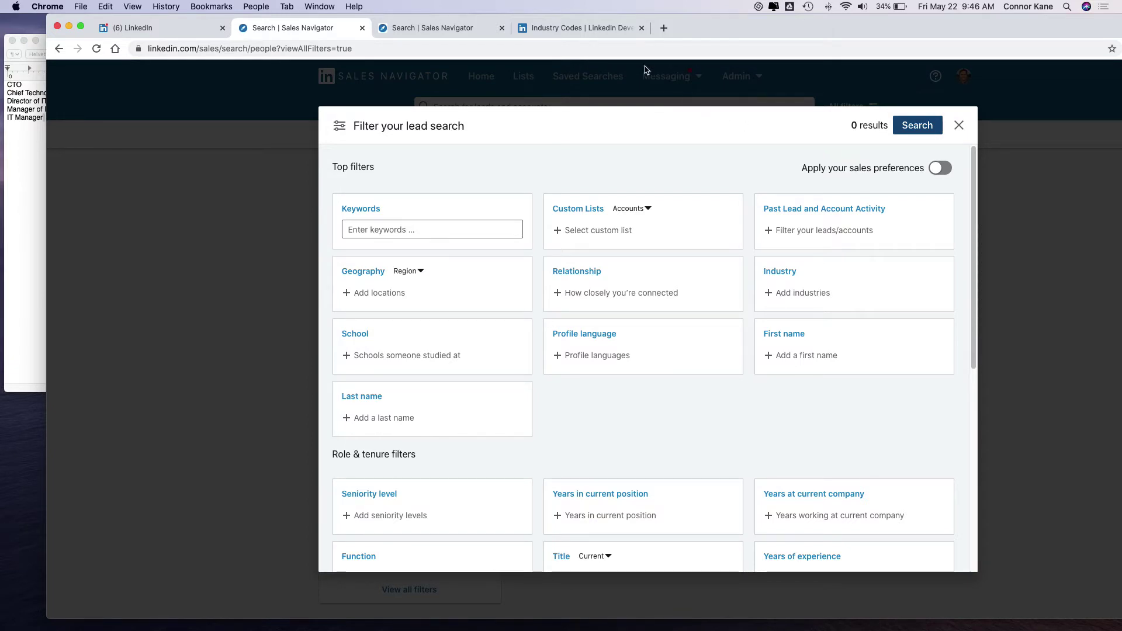
Look through LinkedIn's industry codes reference table and highlight the Broadcast Media entry
{"action": "left_click", "coordinate": [588, 29]}
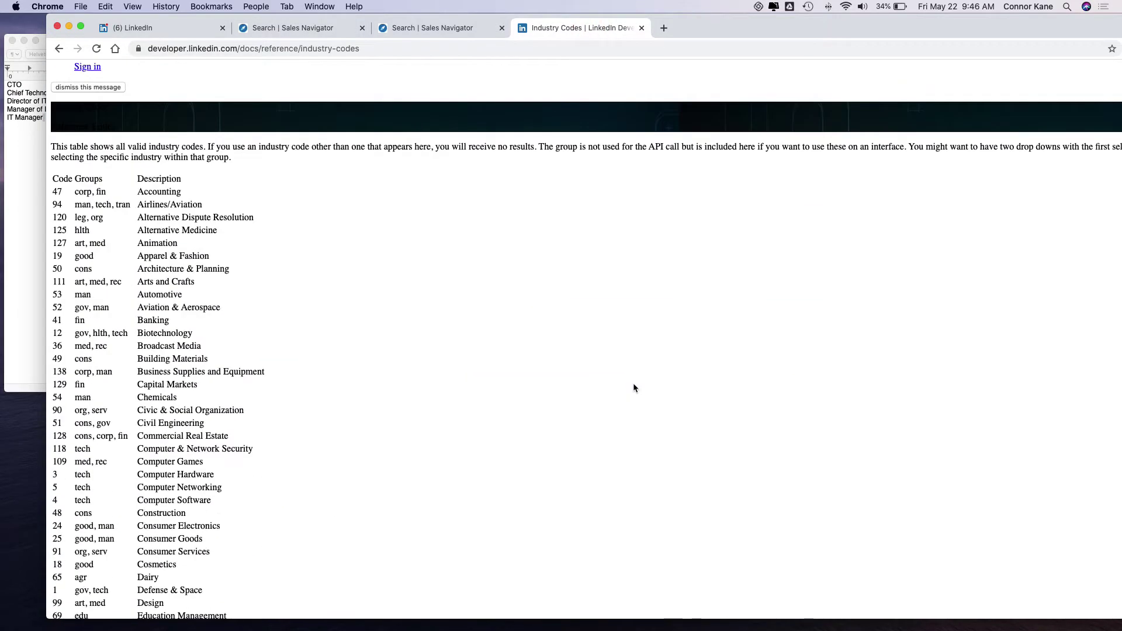
{"action": "scroll", "coordinate": [332, 289], "scroll_direction": "down", "scroll_amount": 2}
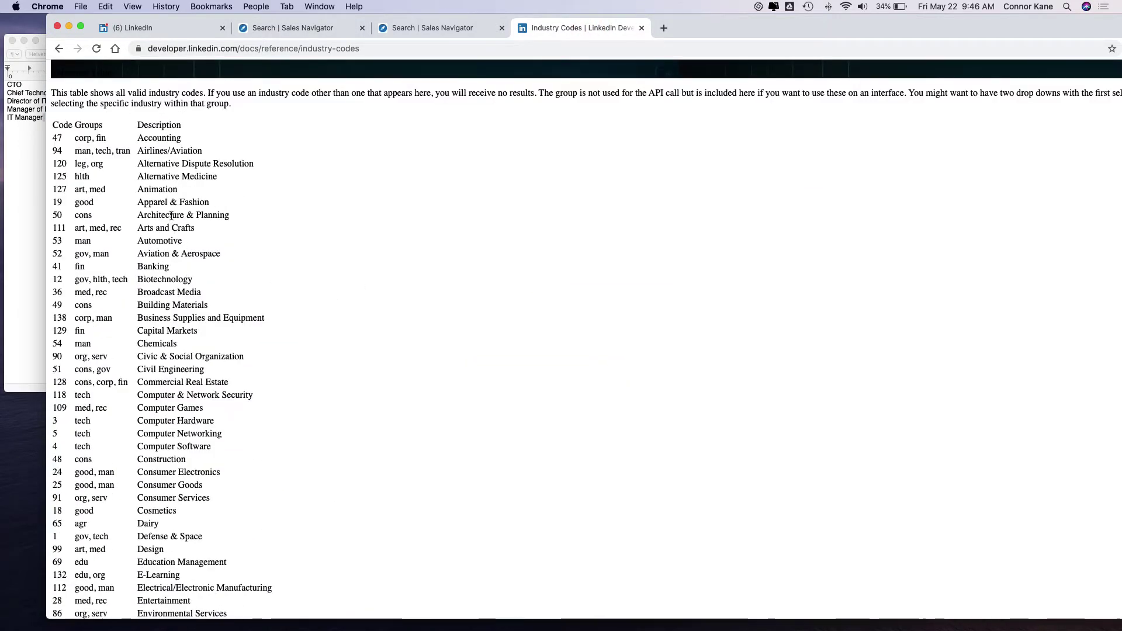
{"action": "scroll", "coordinate": [168, 200], "scroll_direction": "down", "scroll_amount": 2}
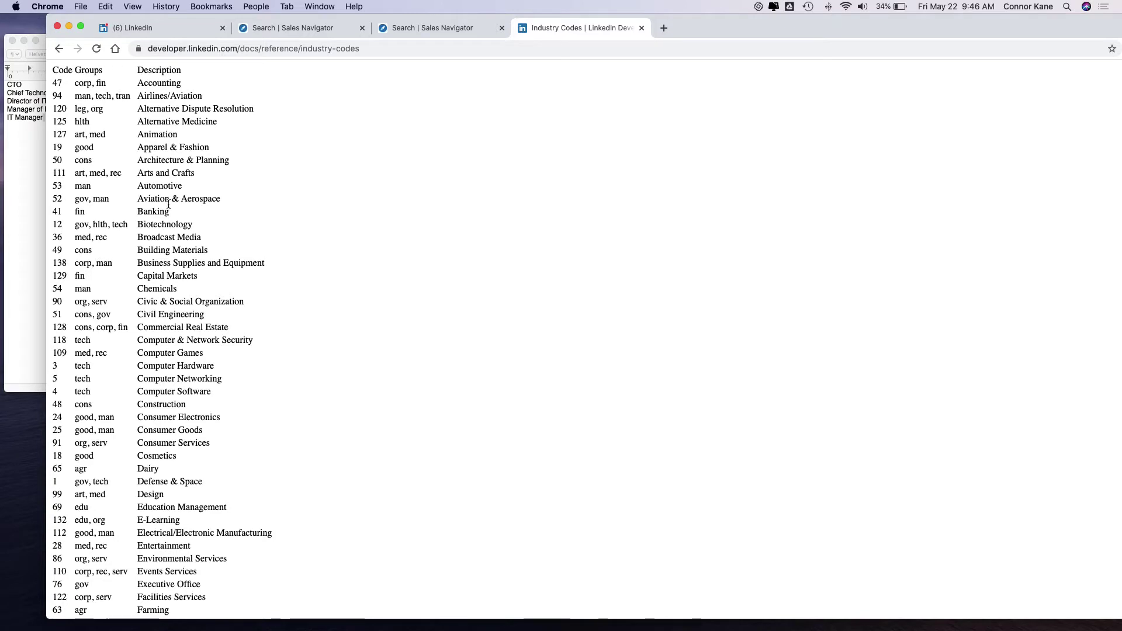
{"action": "scroll", "coordinate": [168, 207], "scroll_direction": "down", "scroll_amount": 1}
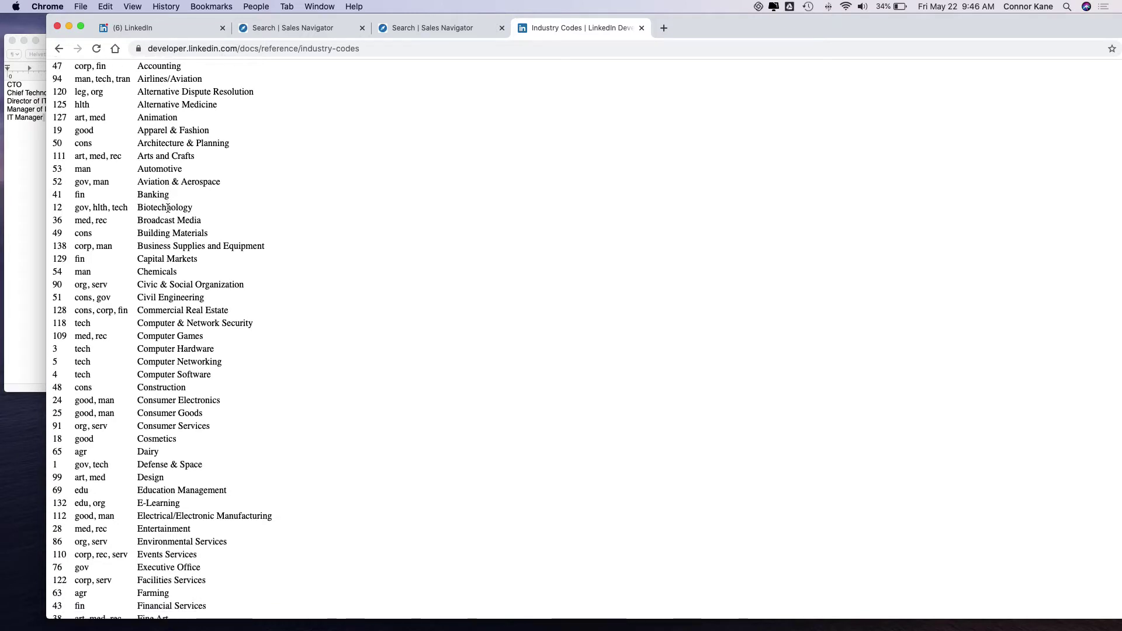
{"action": "scroll", "coordinate": [167, 208], "scroll_direction": "down", "scroll_amount": 1}
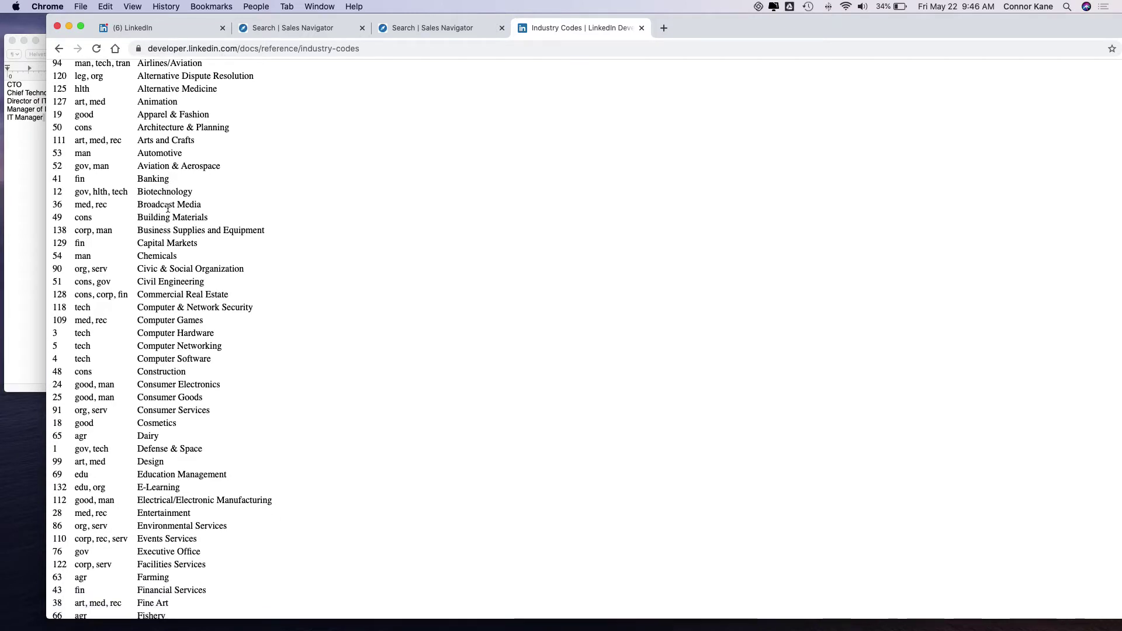
{"action": "scroll", "coordinate": [168, 207], "scroll_direction": "down", "scroll_amount": 1}
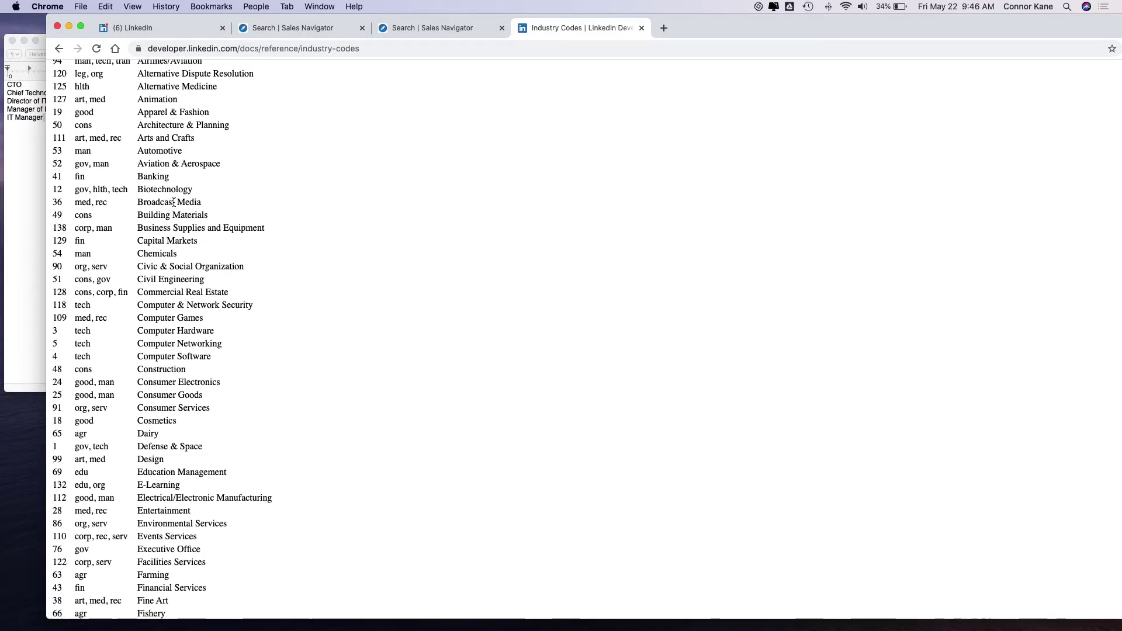
{"action": "left_click_drag", "start_coordinate": [202, 203], "coordinate": [137, 202]}
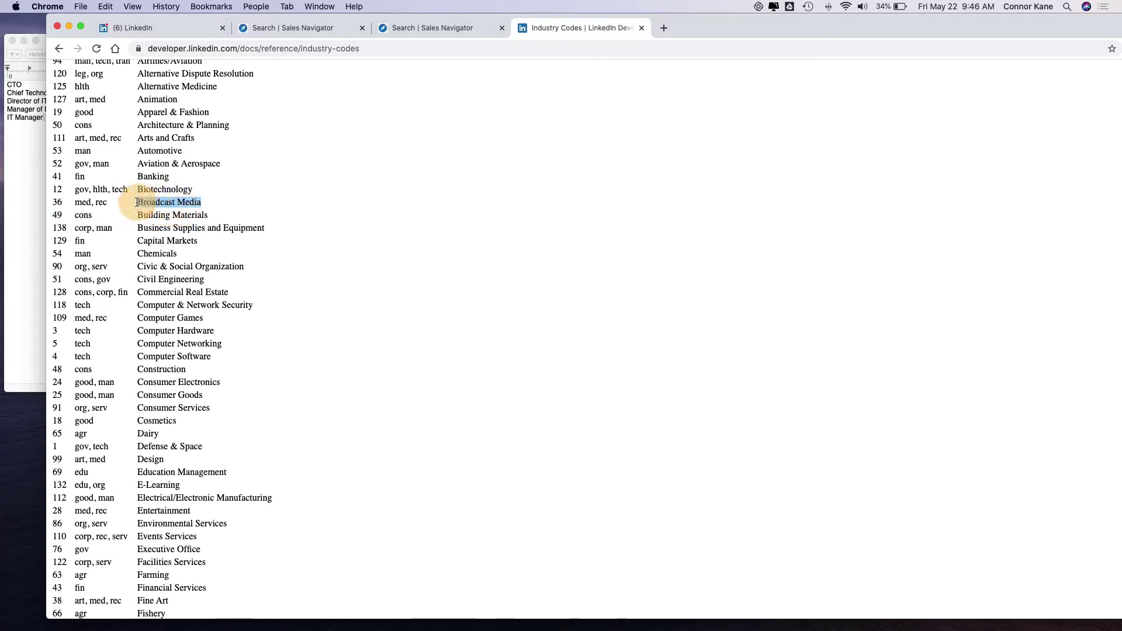
Return to the lead search filters and include Broadcast Media as the industry
{"action": "left_click", "coordinate": [261, 30]}
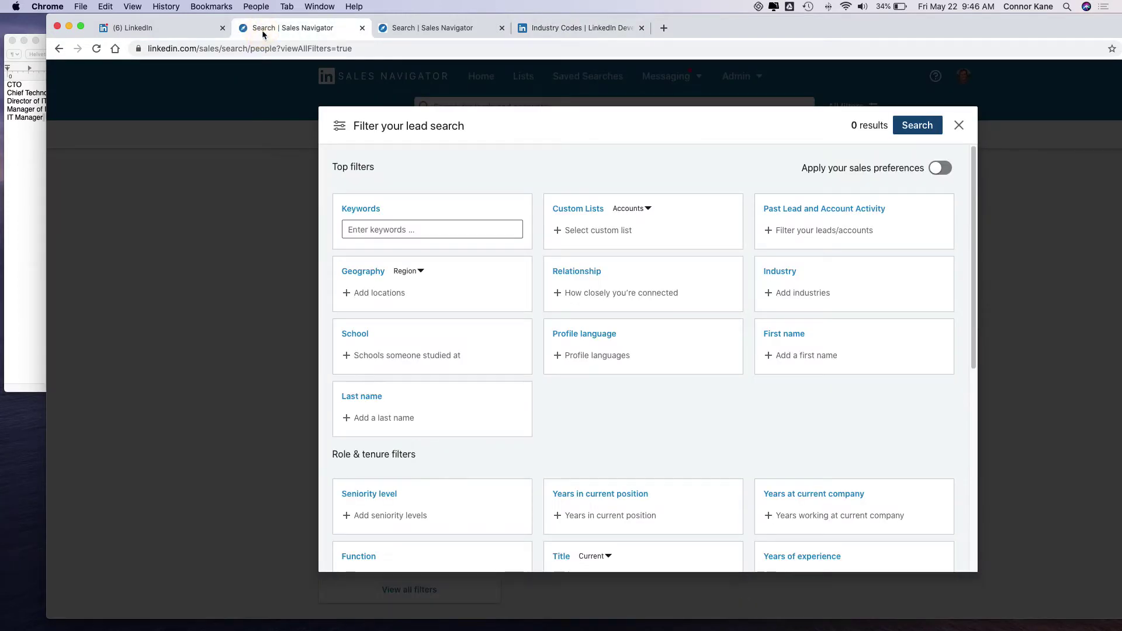
{"action": "left_click", "coordinate": [803, 293]}
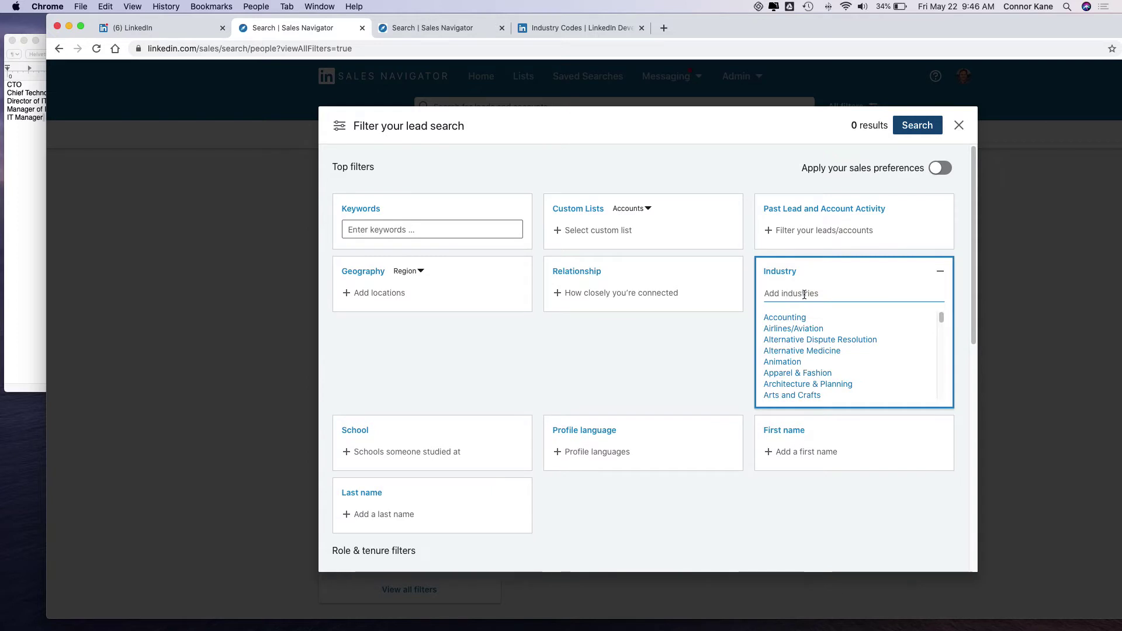
{"action": "type", "text": "broad"}
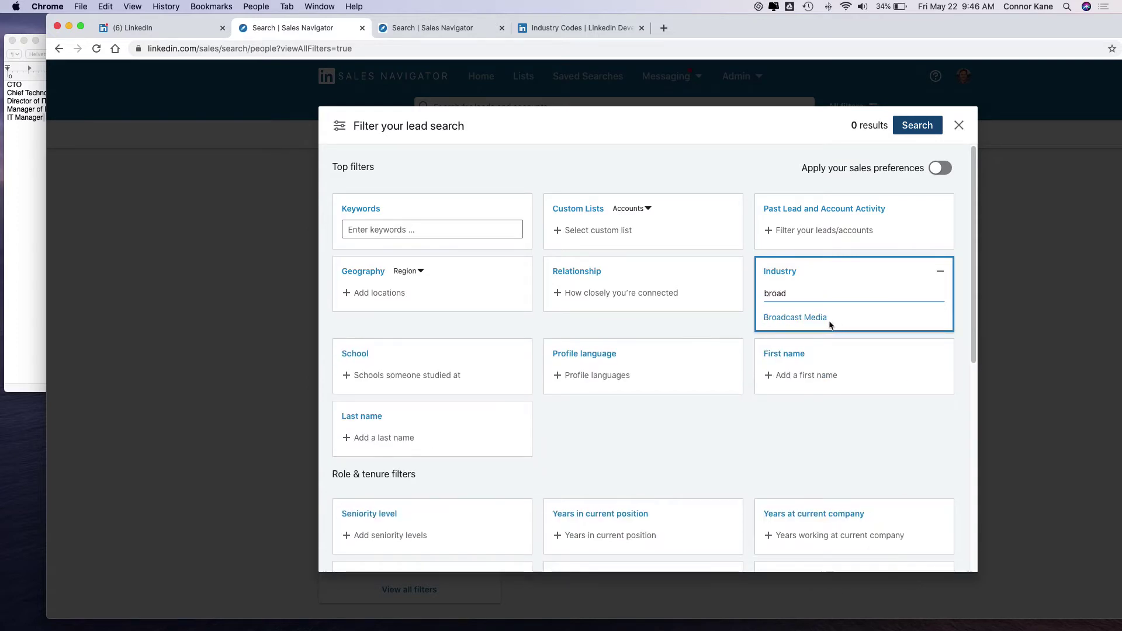
{"action": "left_click", "coordinate": [818, 317]}
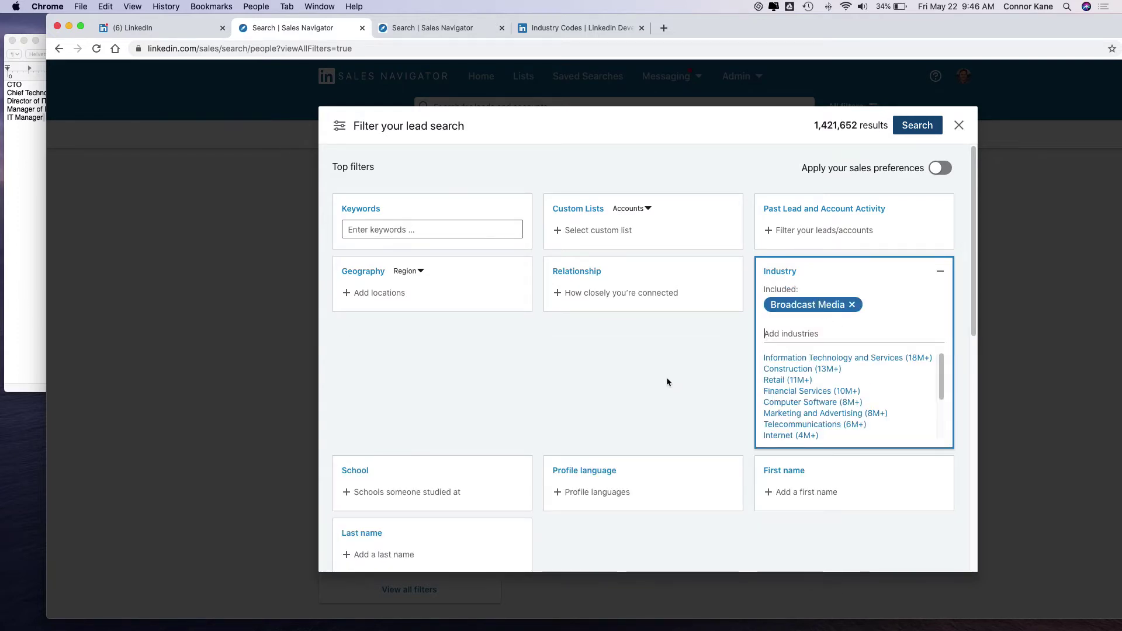
{"action": "left_click", "coordinate": [665, 377]}
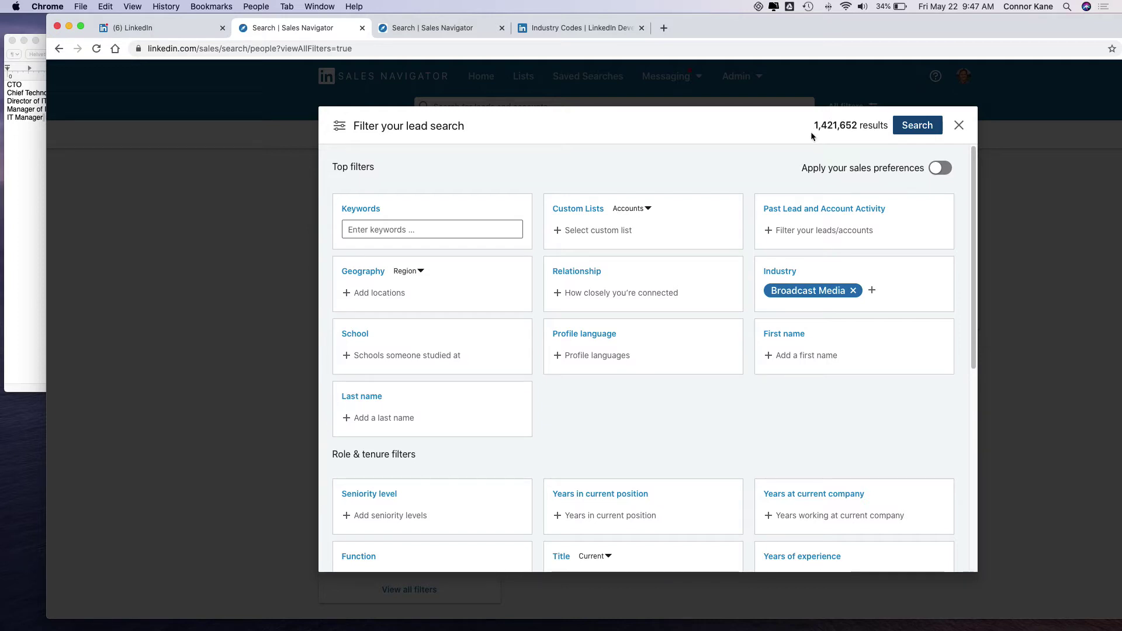
Restrict the lead search's geography to the United States region
{"action": "left_click", "coordinate": [447, 293]}
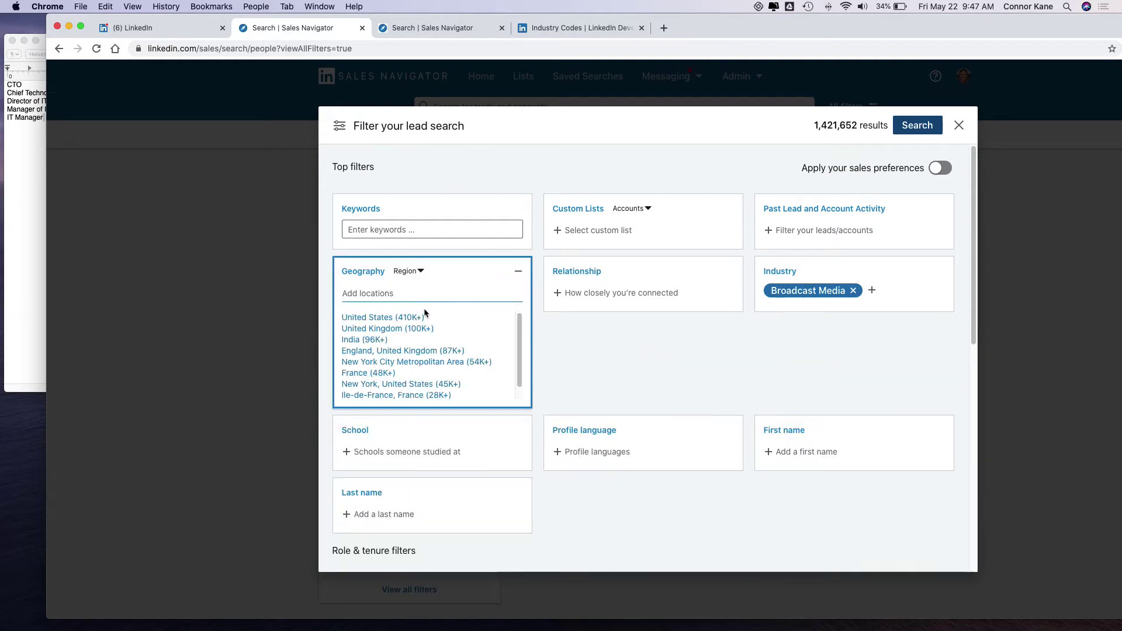
{"action": "left_click", "coordinate": [404, 319]}
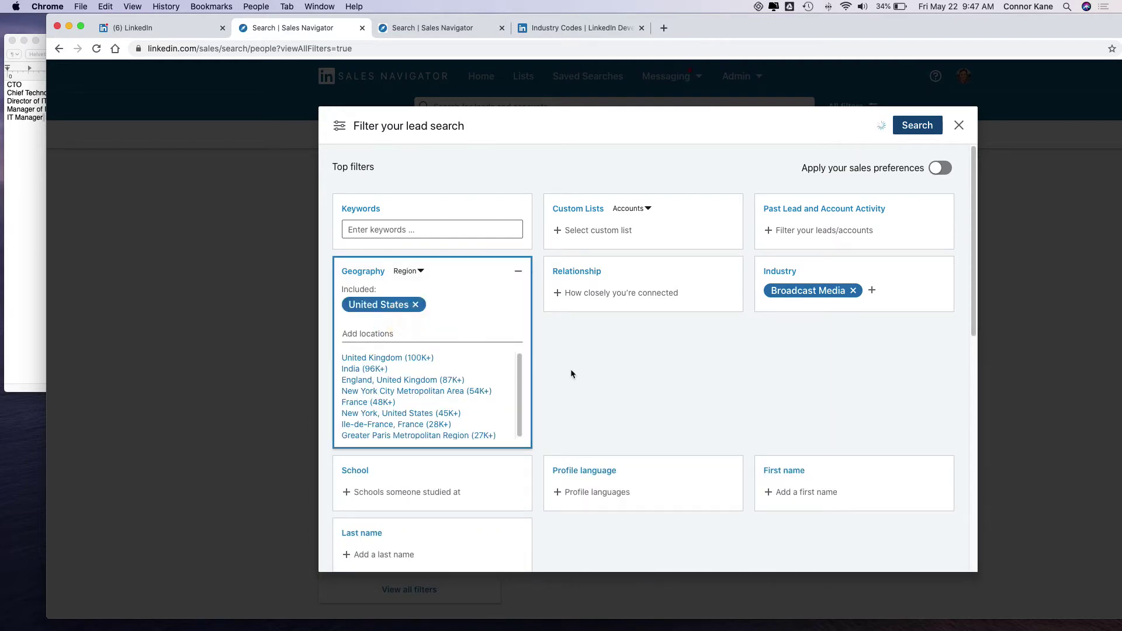
{"action": "left_click", "coordinate": [665, 369]}
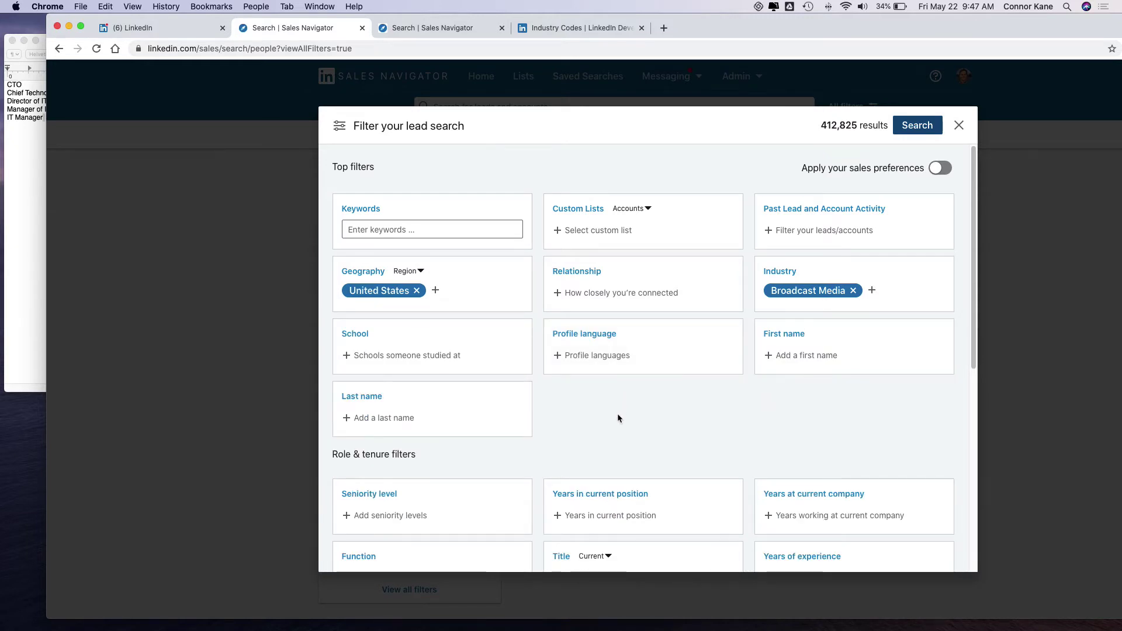
Switch to the TextEdit note and review its list of target job titles
{"action": "scroll", "coordinate": [617, 413], "scroll_direction": "down", "scroll_amount": 3}
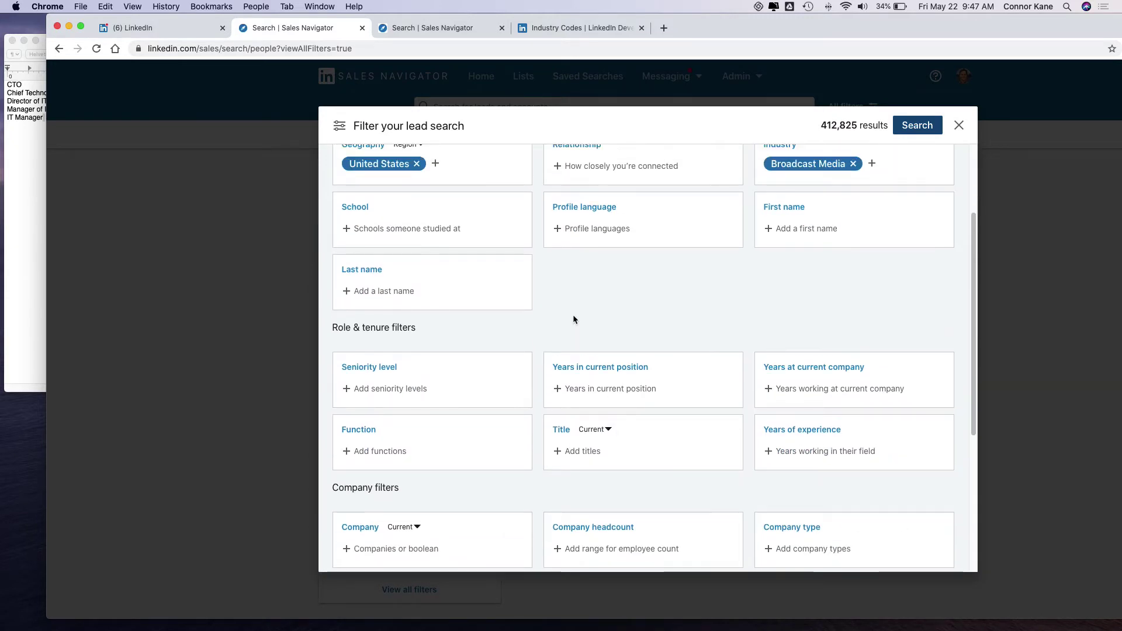
{"action": "scroll", "coordinate": [572, 319], "scroll_direction": "down", "scroll_amount": 2}
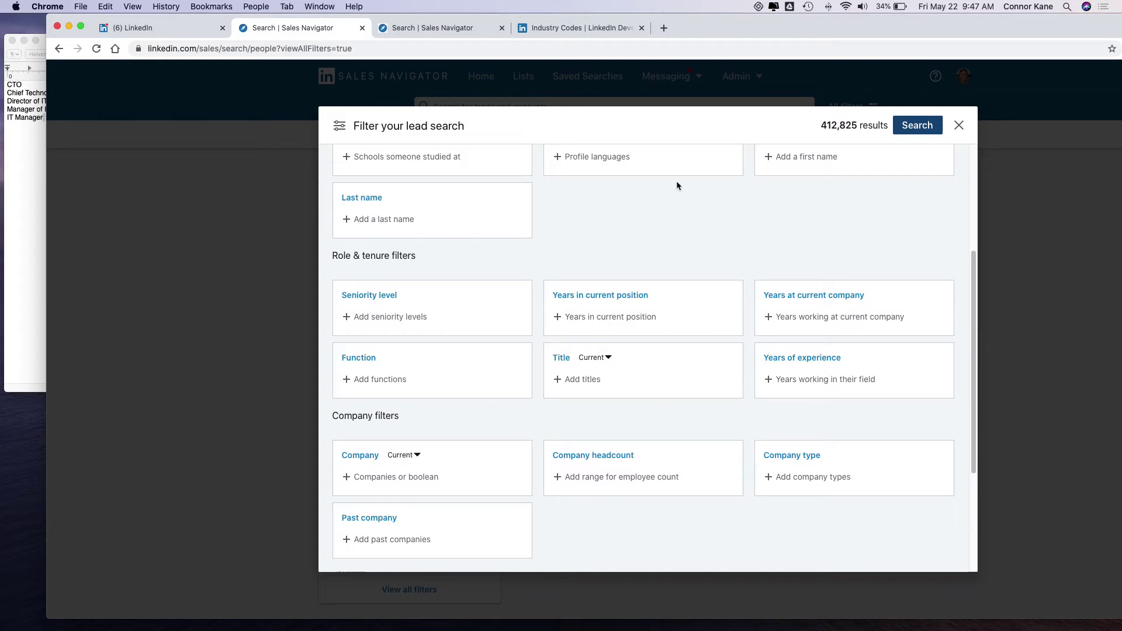
{"action": "scroll", "coordinate": [668, 258], "scroll_direction": "up", "scroll_amount": 2}
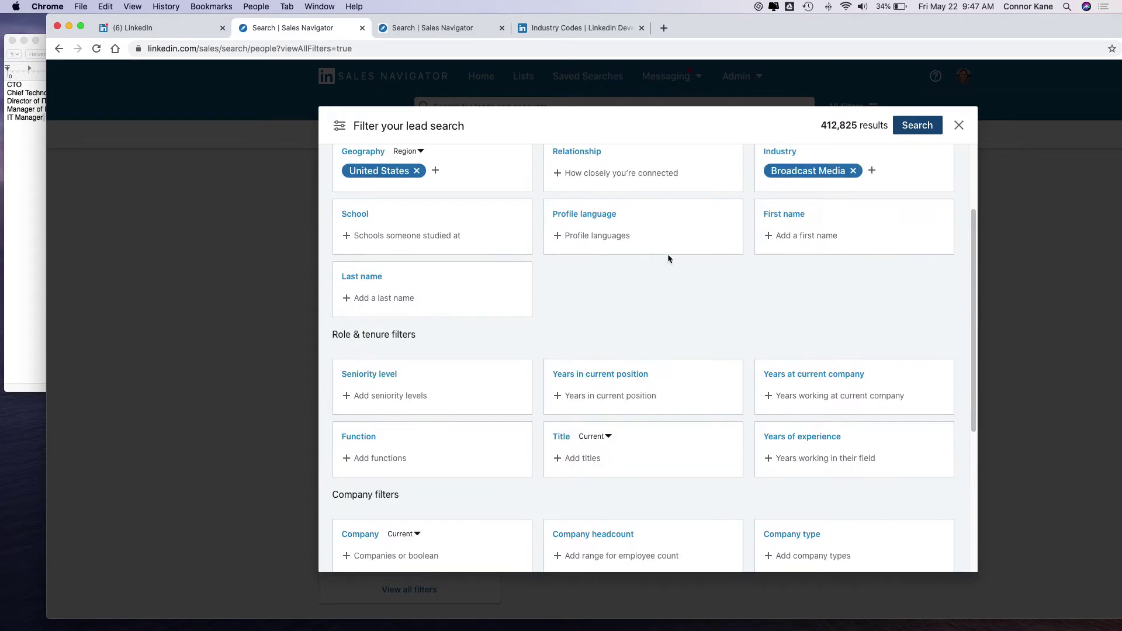
{"action": "scroll", "coordinate": [668, 258], "scroll_direction": "down", "scroll_amount": 1}
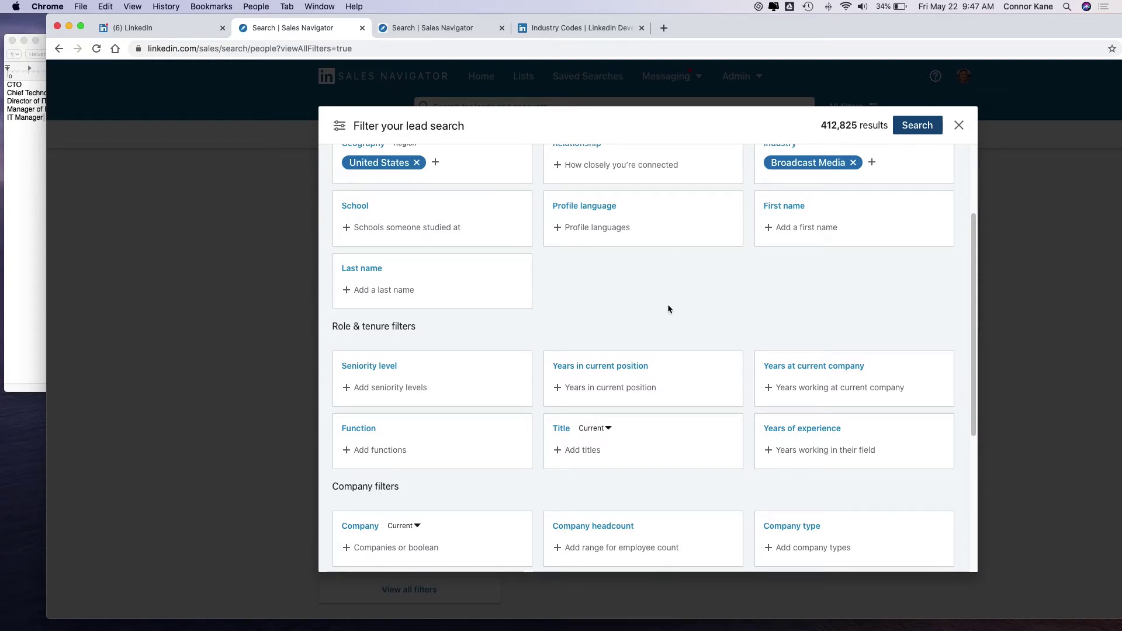
{"action": "left_click", "coordinate": [19, 203]}
{"action": "left_click_drag", "start_coordinate": [64, 43], "coordinate": [69, 46]}
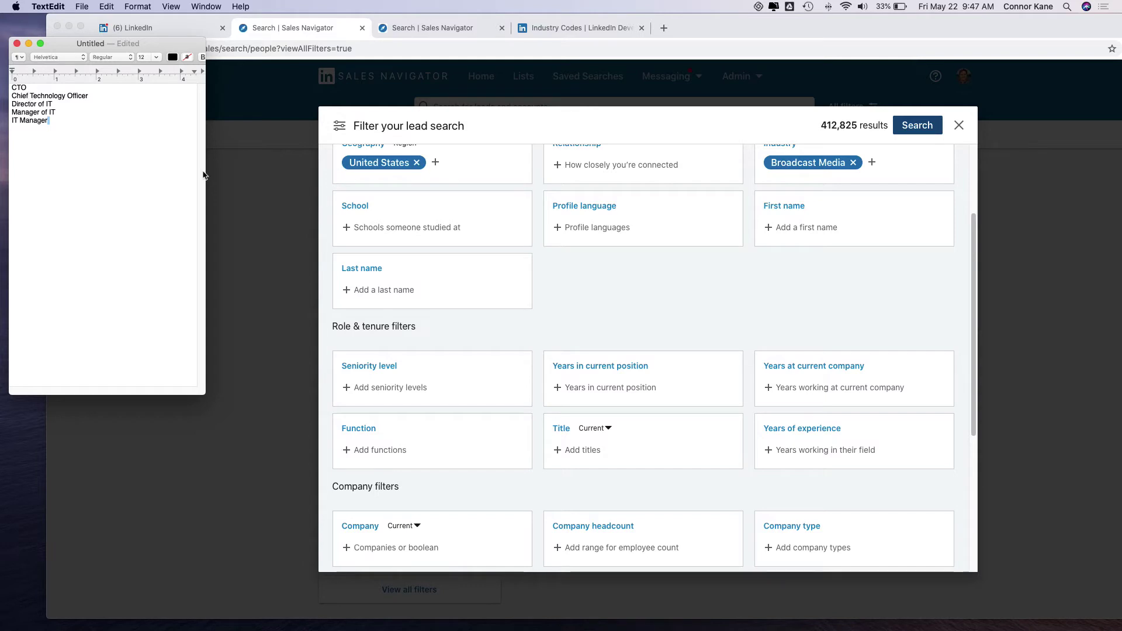
Switch back to Chrome and include Chief Technology Officer as a current title in the lead search
{"action": "left_click", "coordinate": [569, 481]}
{"action": "left_click", "coordinate": [583, 451]}
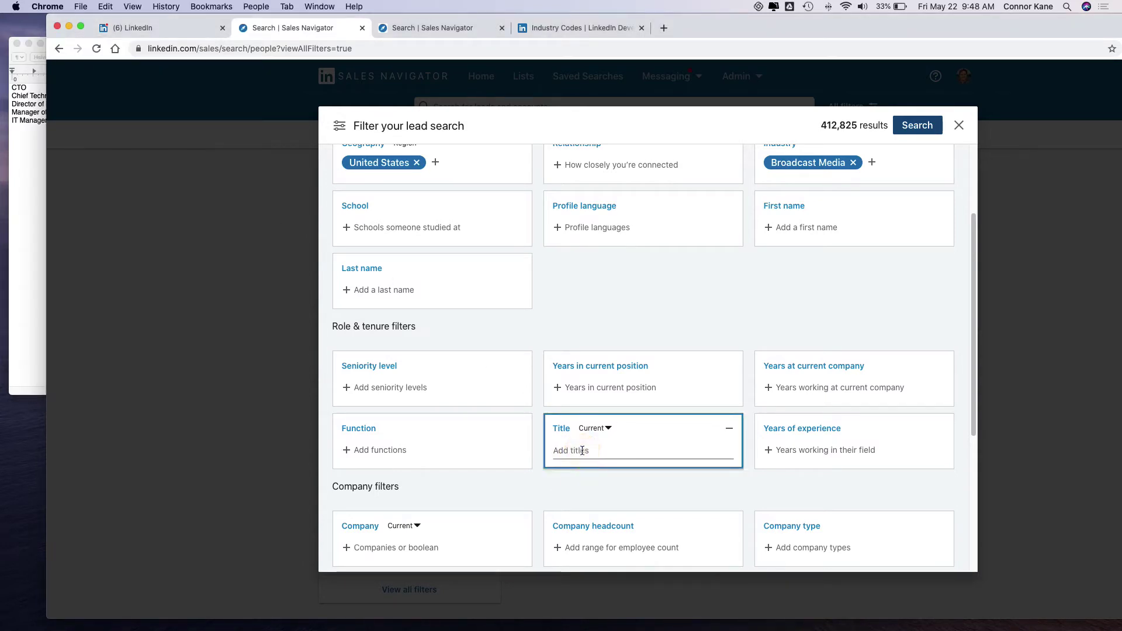
{"action": "type", "text": "Chief t"}
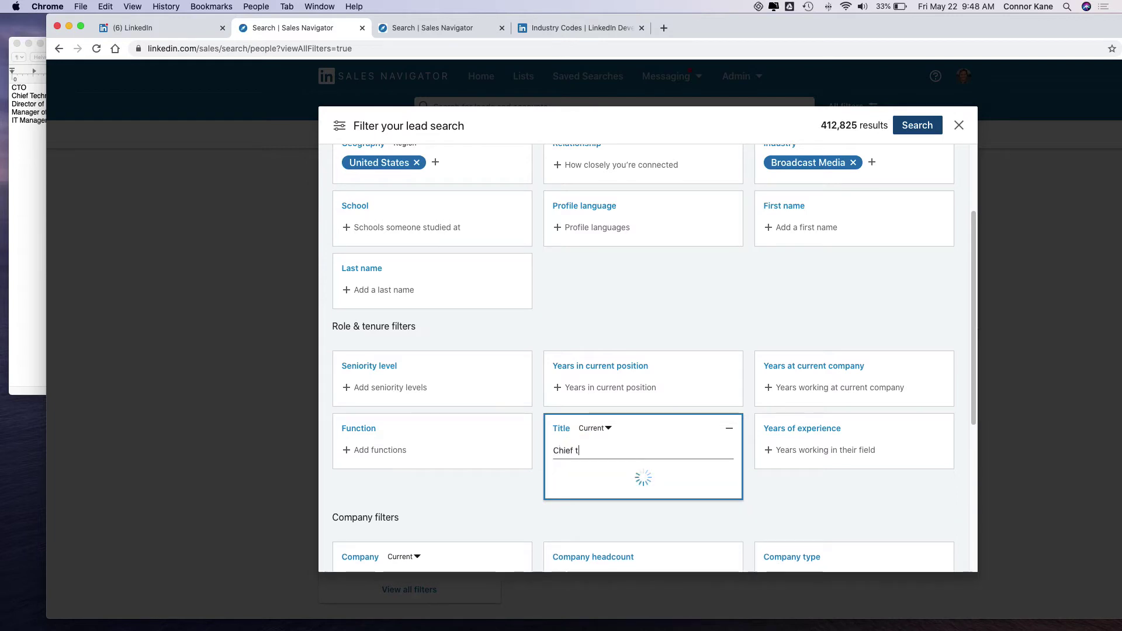
{"action": "type", "text": "e"}
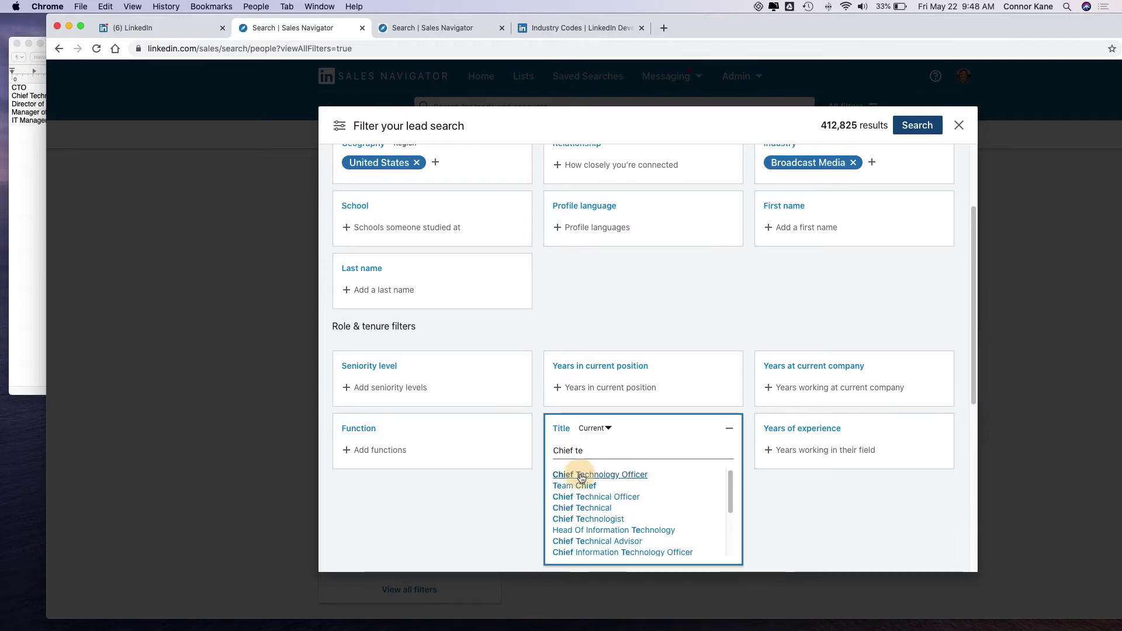
{"action": "left_click", "coordinate": [582, 475]}
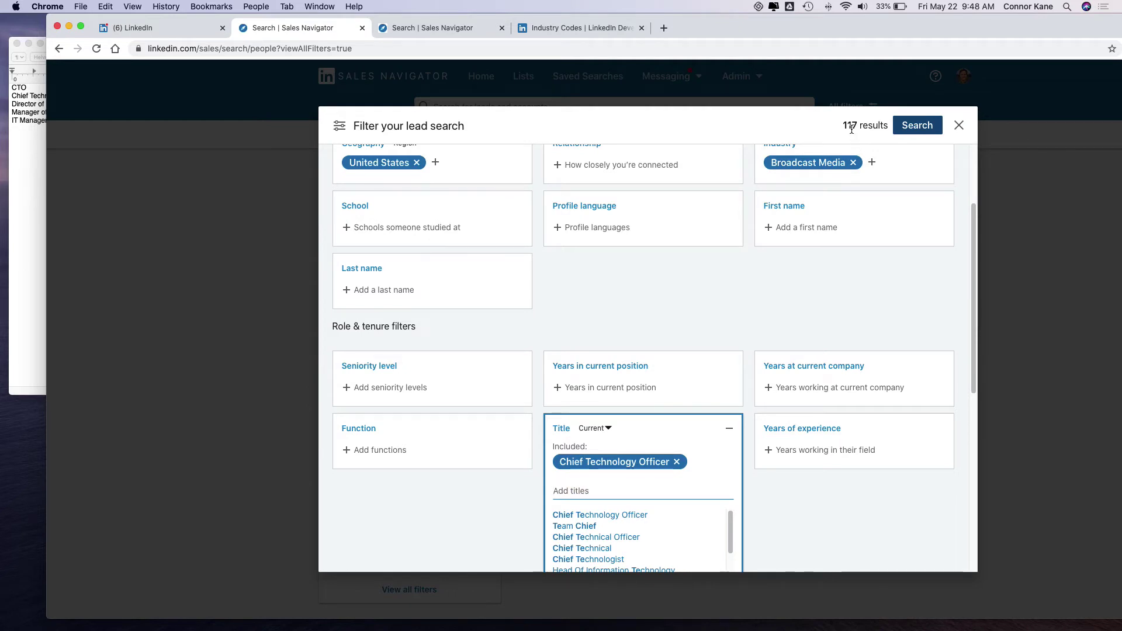
{"action": "left_click", "coordinate": [805, 297]}
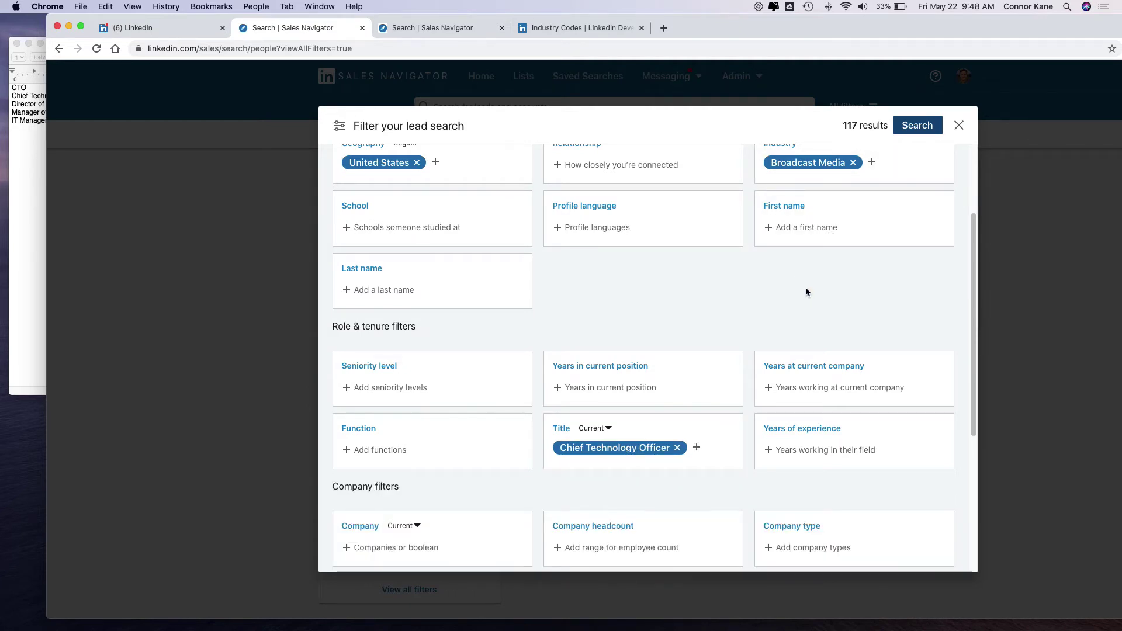
Run the filtered lead search and look through the resulting leads and their job titles
{"action": "left_click", "coordinate": [918, 125]}
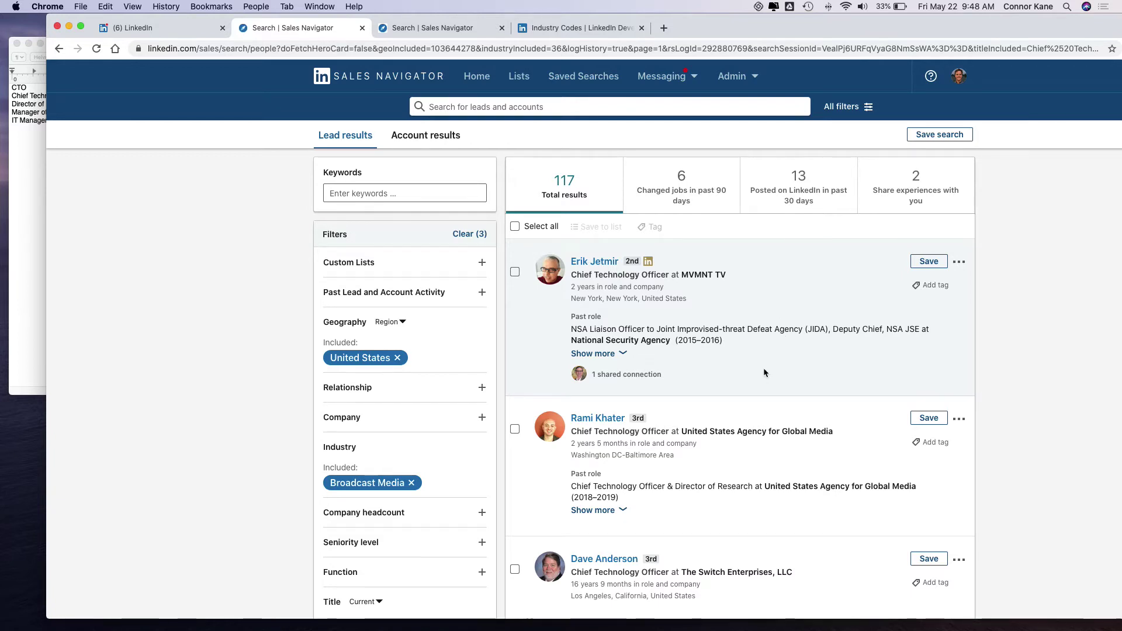
{"action": "scroll", "coordinate": [762, 368], "scroll_direction": "down", "scroll_amount": 5}
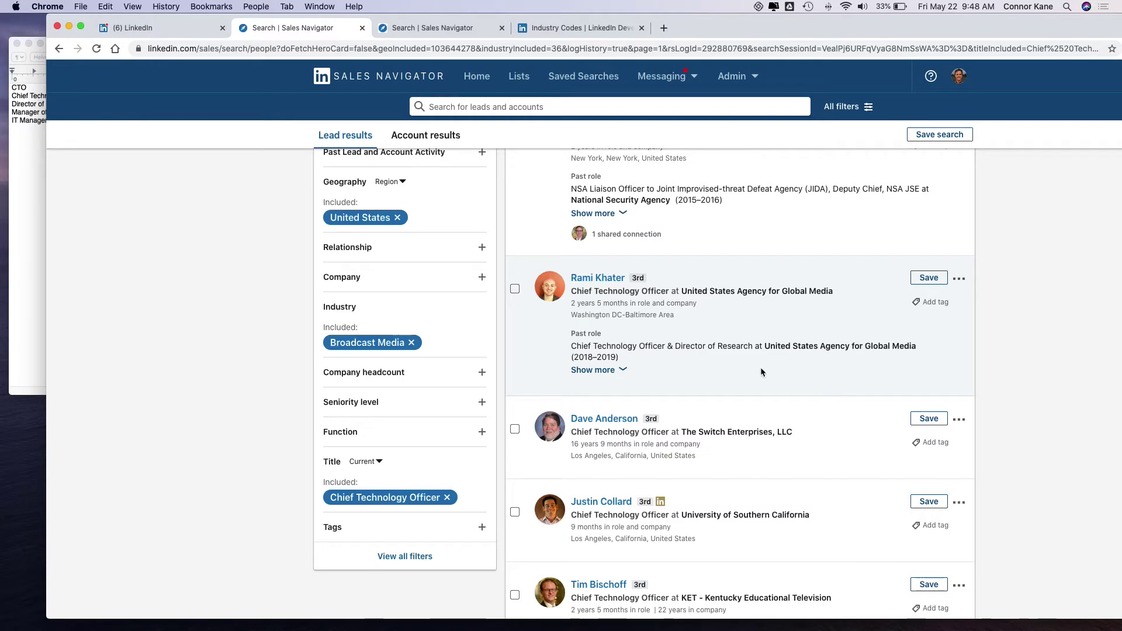
{"action": "scroll", "coordinate": [761, 372], "scroll_direction": "down", "scroll_amount": 5}
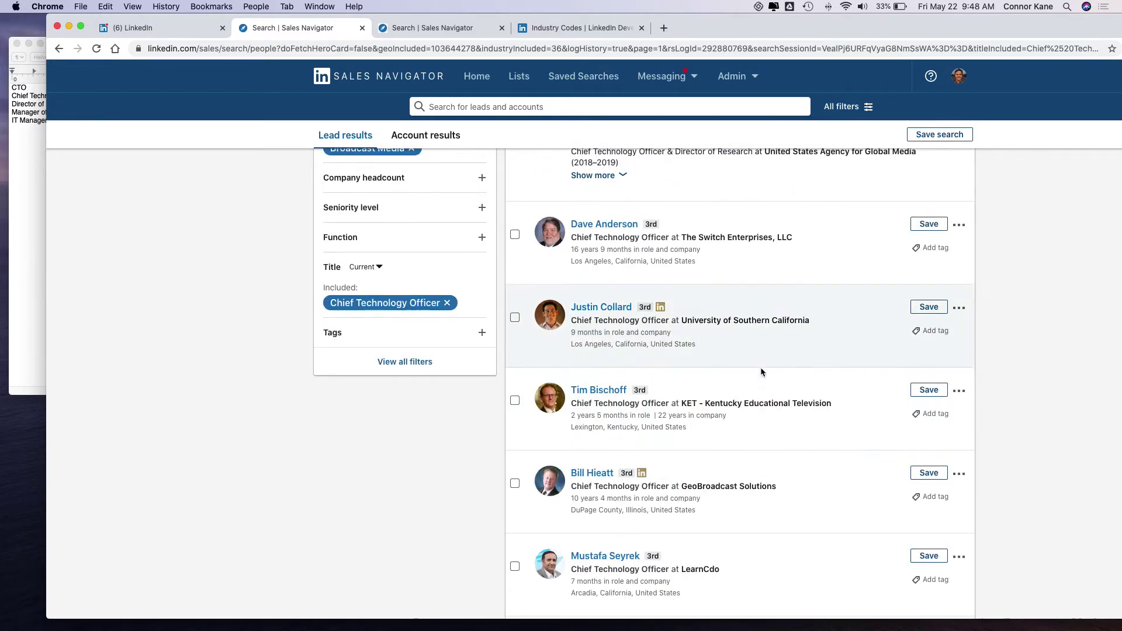
{"action": "scroll", "coordinate": [761, 372], "scroll_direction": "down", "scroll_amount": 5}
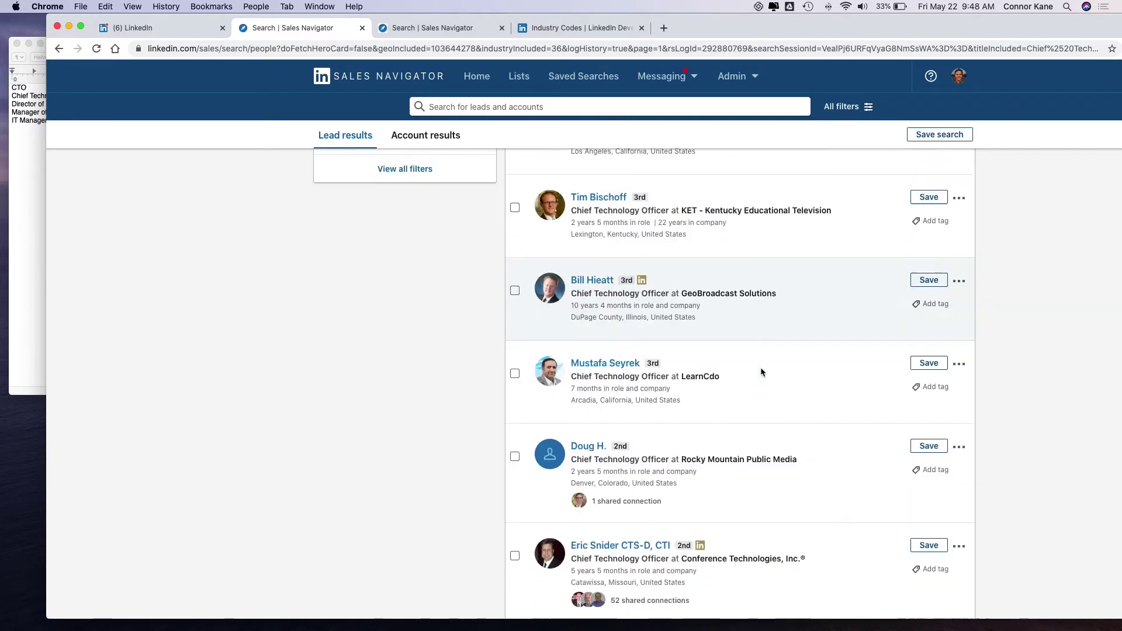
{"action": "scroll", "coordinate": [761, 372], "scroll_direction": "down", "scroll_amount": 1}
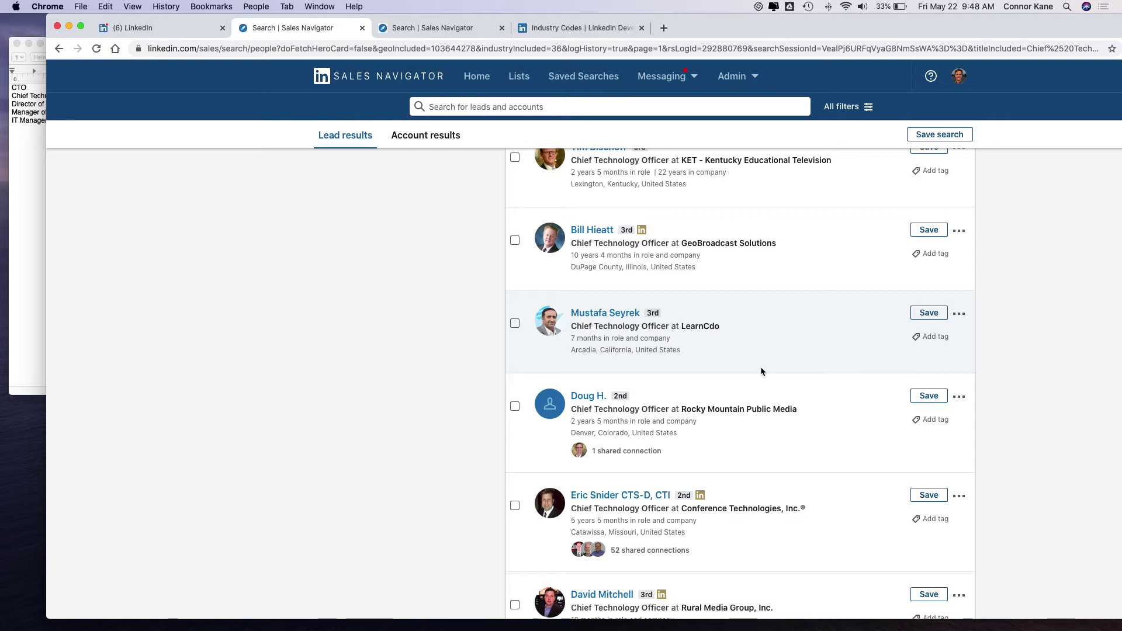
Remove Chief Technology Officer from the title filter and open the filter for a new title entry
{"action": "scroll", "coordinate": [759, 367], "scroll_direction": "up", "scroll_amount": 8}
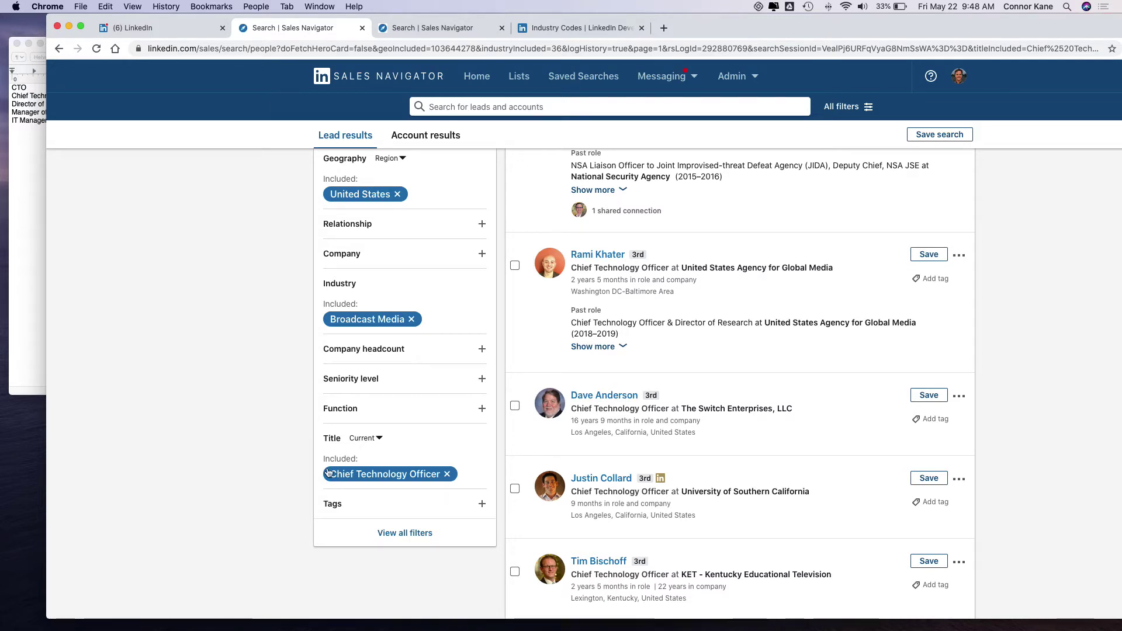
{"action": "left_click", "coordinate": [448, 475]}
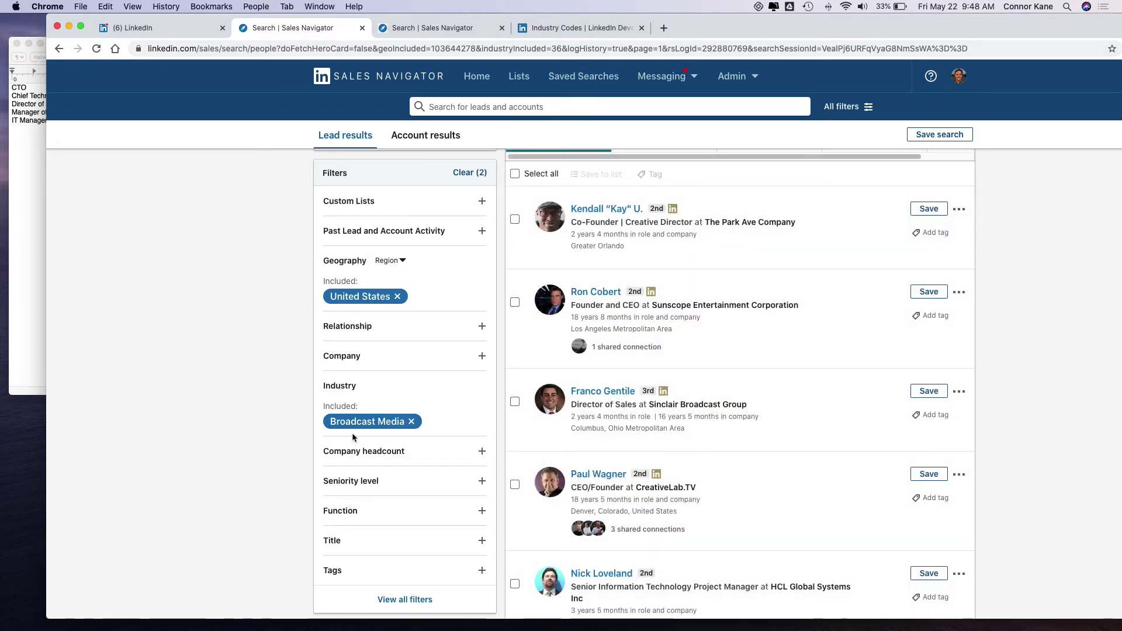
{"action": "left_click", "coordinate": [363, 538]}
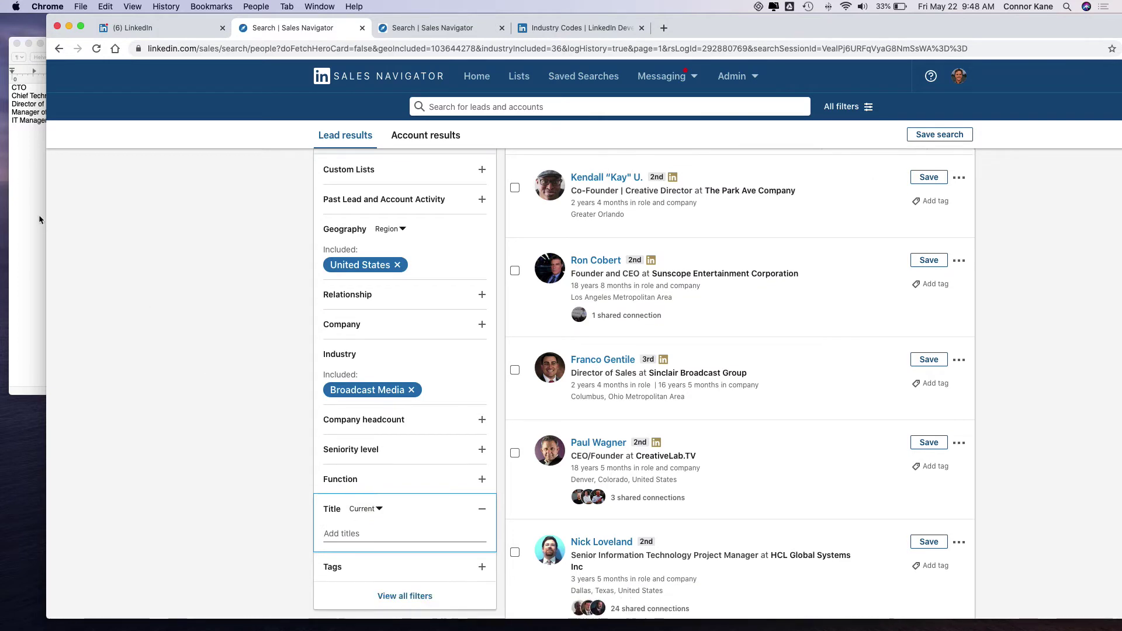
Switch to the TextEdit note and join CTO and "Chief Technology Officer" with OR, quoting the phrase and adding a trailing OR
{"action": "left_click", "coordinate": [34, 234]}
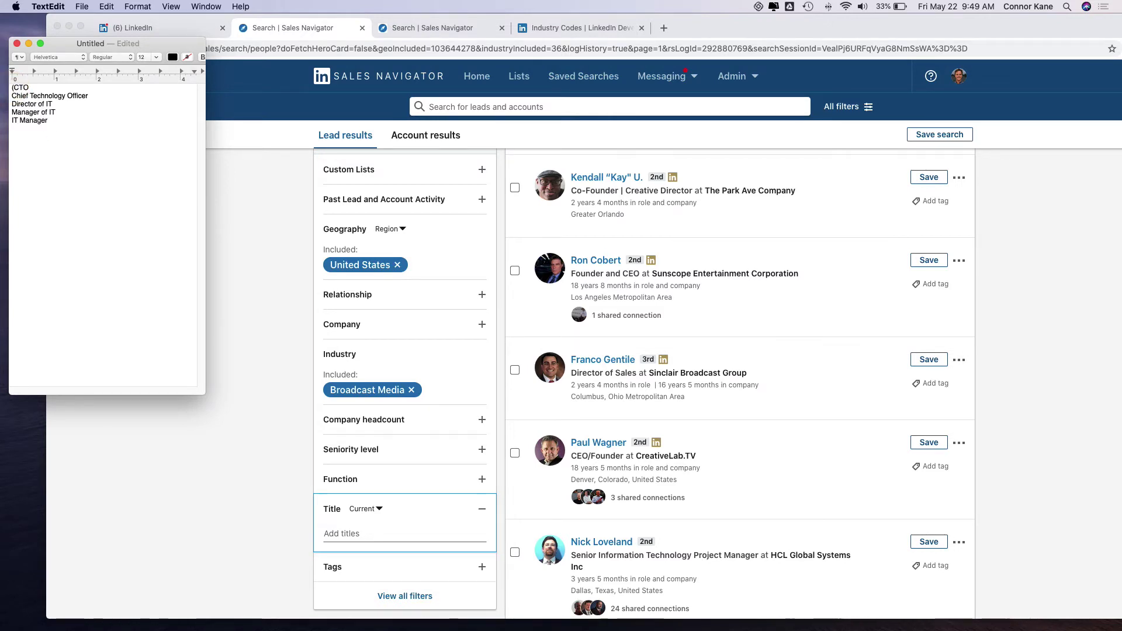
{"action": "key", "text": "BackSpace"}
{"action": "type", "text": "OR Chief Technology Officer"}
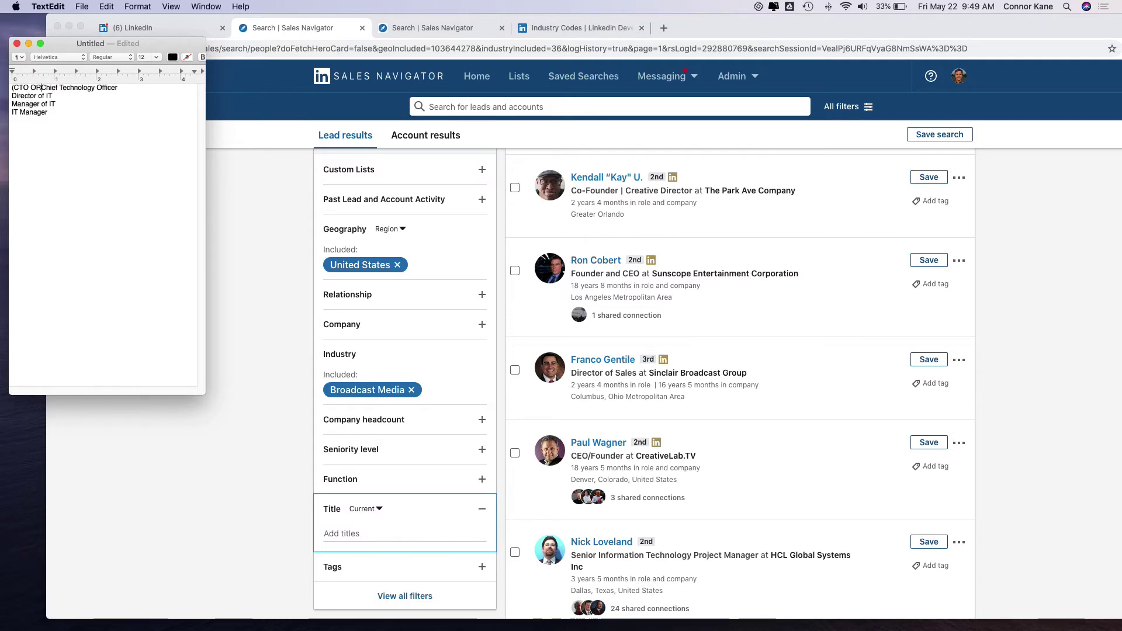
{"action": "type", "text": "\""}
{"action": "left_click", "coordinate": [130, 87]}
{"action": "type", "text": "\""}
{"action": "type", "text": " OR "}
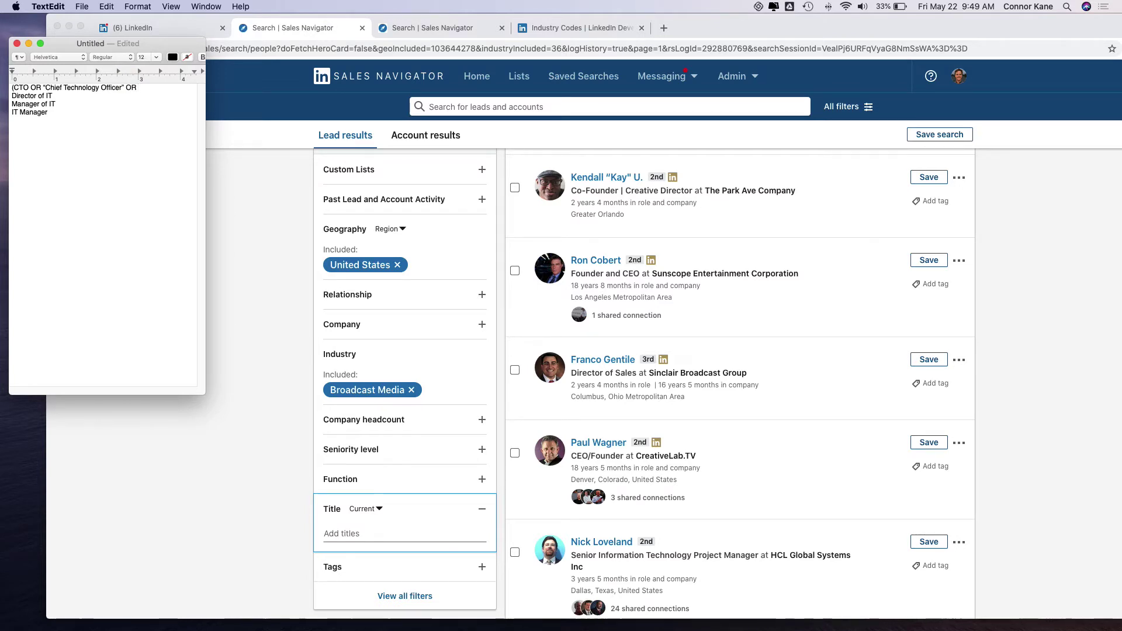
Complete the Boolean string with "Director of IT" OR "Manager of IT" OR "IT Manager" and a closing parenthesis, followed by a new line
{"action": "type", "text": "\"Director of I"}
{"action": "type", "text": "T\""}
{"action": "type", "text": " OR "}
{"action": "type", "text": "\"M"}
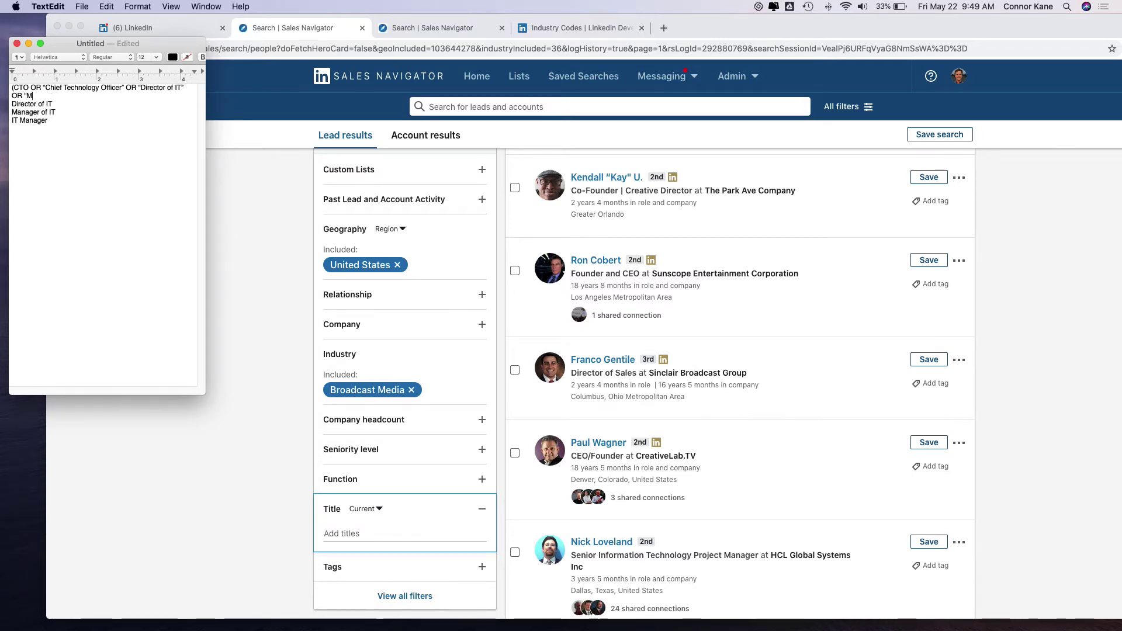
{"action": "type", "text": "anager of IT\""}
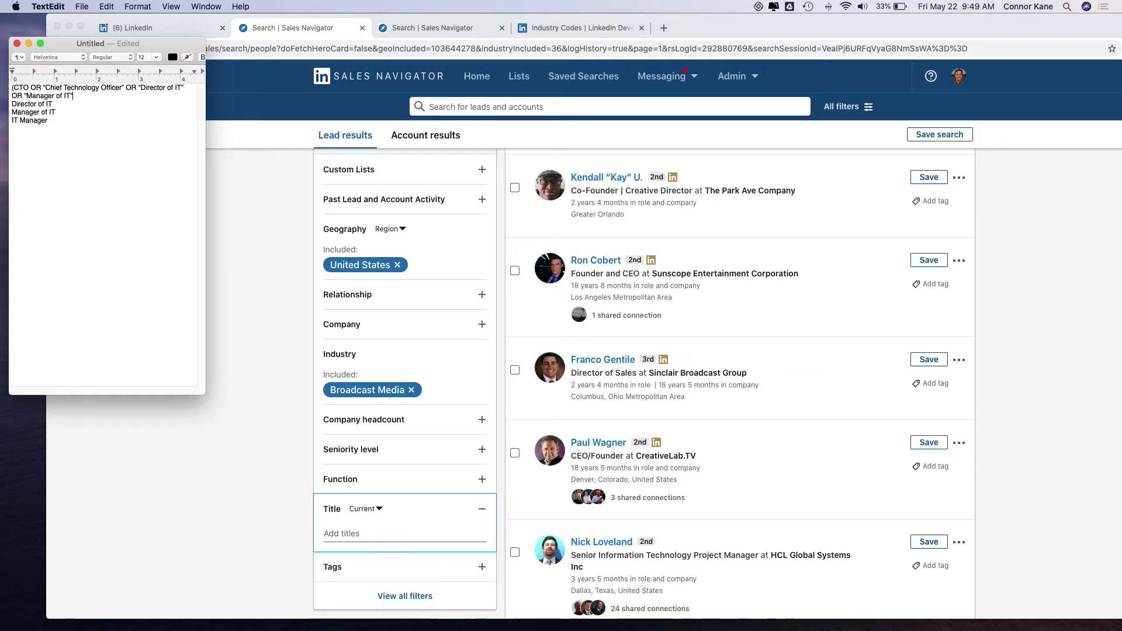
{"action": "type", "text": " OR \"IT Manager\""}
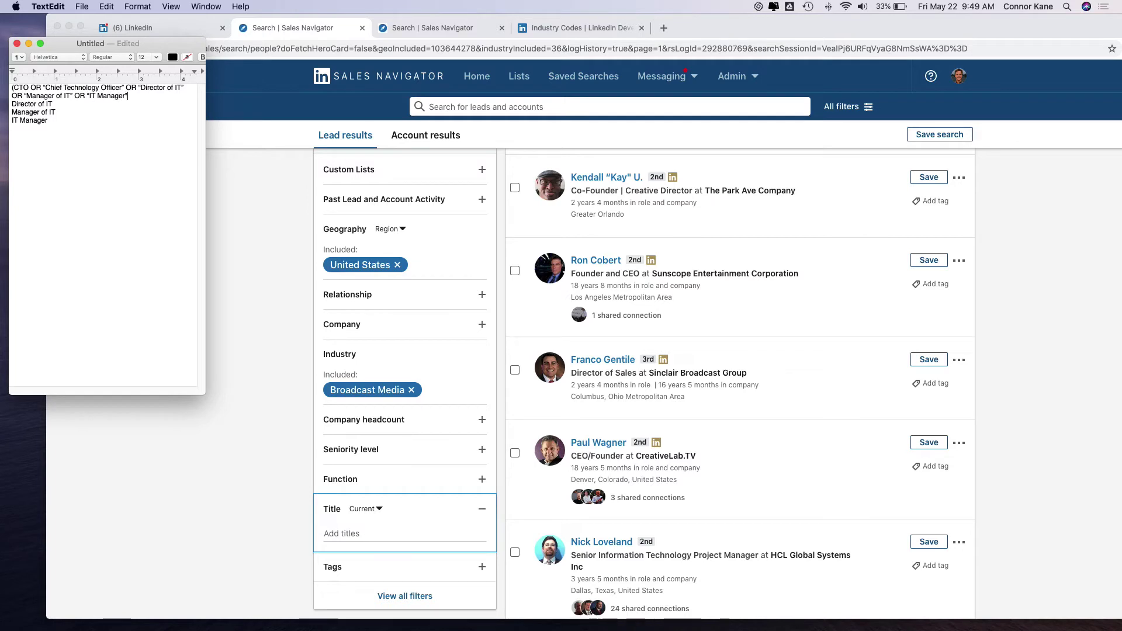
{"action": "type", "text": ")"}
{"action": "key", "text": "Return"}
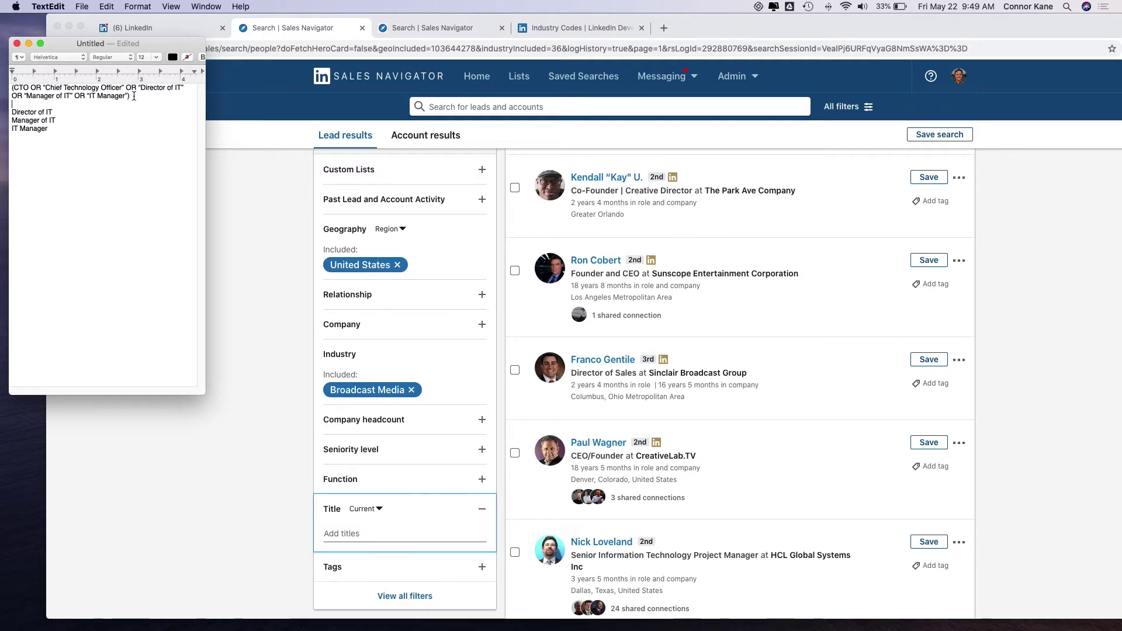
Copy the complete Boolean title string from the note and apply it as the current title filter in Chrome's lead search
{"action": "left_click_drag", "start_coordinate": [130, 96], "coordinate": [14, 88]}
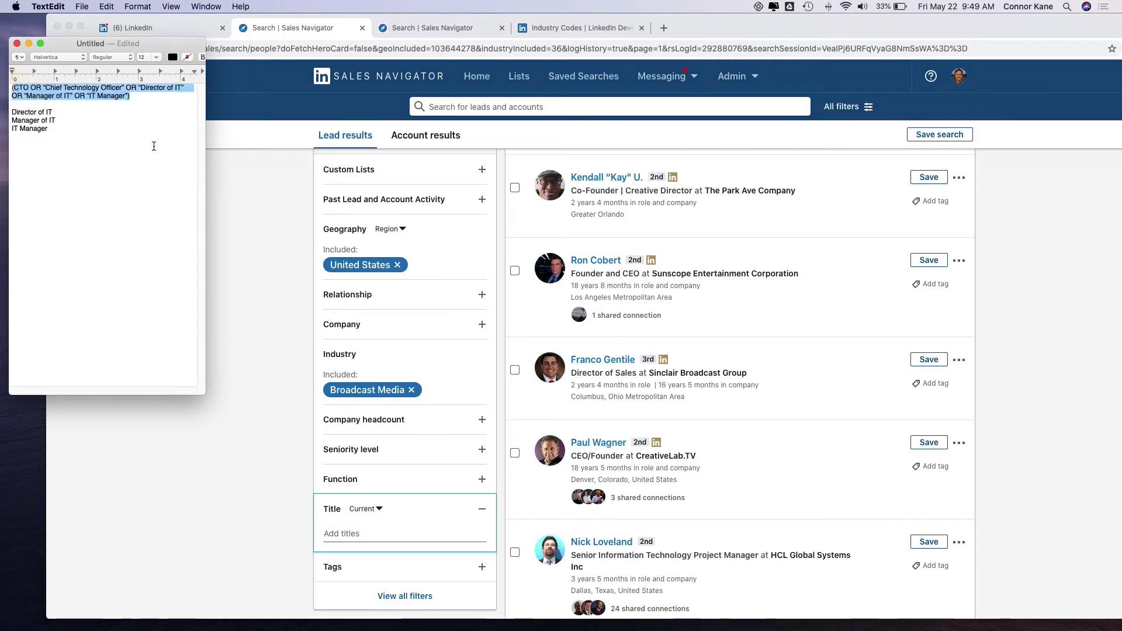
{"action": "left_click", "coordinate": [131, 100]}
{"action": "left_click_drag", "start_coordinate": [131, 99], "coordinate": [11, 87]}
{"action": "left_click", "coordinate": [256, 218]}
{"action": "left_click", "coordinate": [344, 544]}
{"action": "type", "text": "(CTO OR \"Director of IT\" OR \"Manager of IT\" OR \"IT Manager\")"}
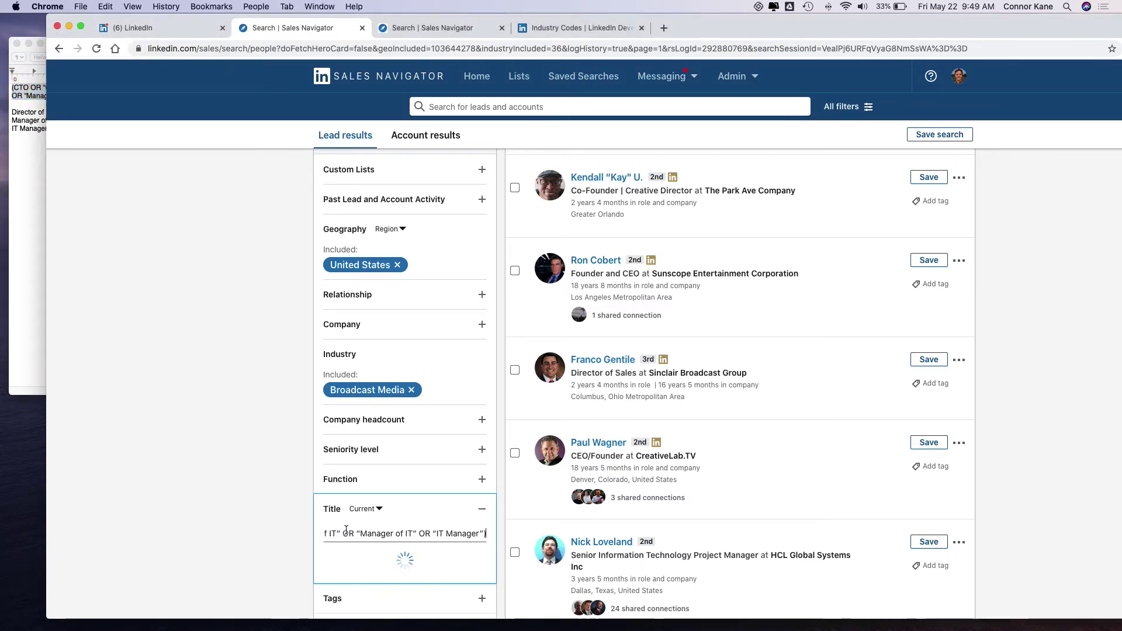
{"action": "key", "text": "Return"}
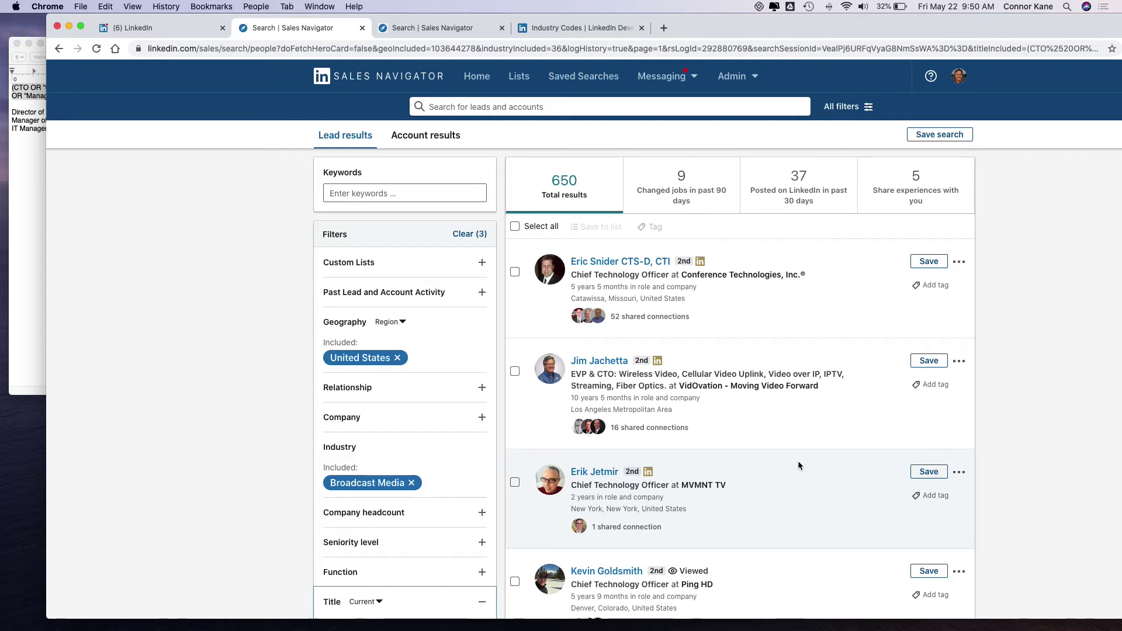
Review the matching leads, and remove the Broadcast Media industry and the Boolean title from the filters
{"action": "scroll", "coordinate": [799, 466], "scroll_direction": "down", "scroll_amount": 5}
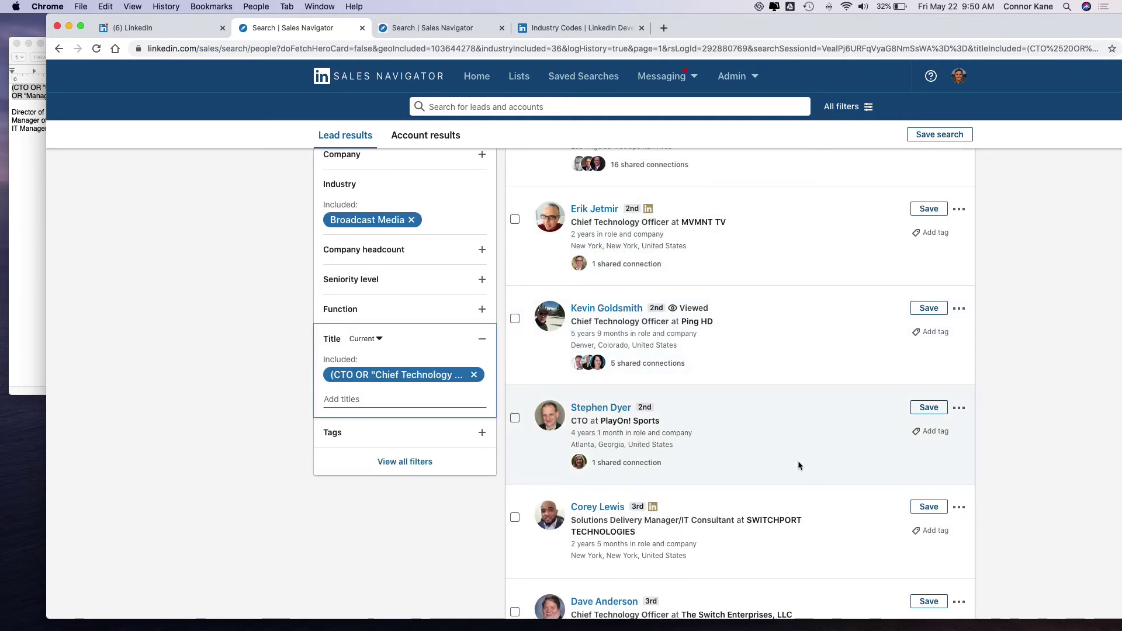
{"action": "scroll", "coordinate": [798, 461], "scroll_direction": "up", "scroll_amount": 5}
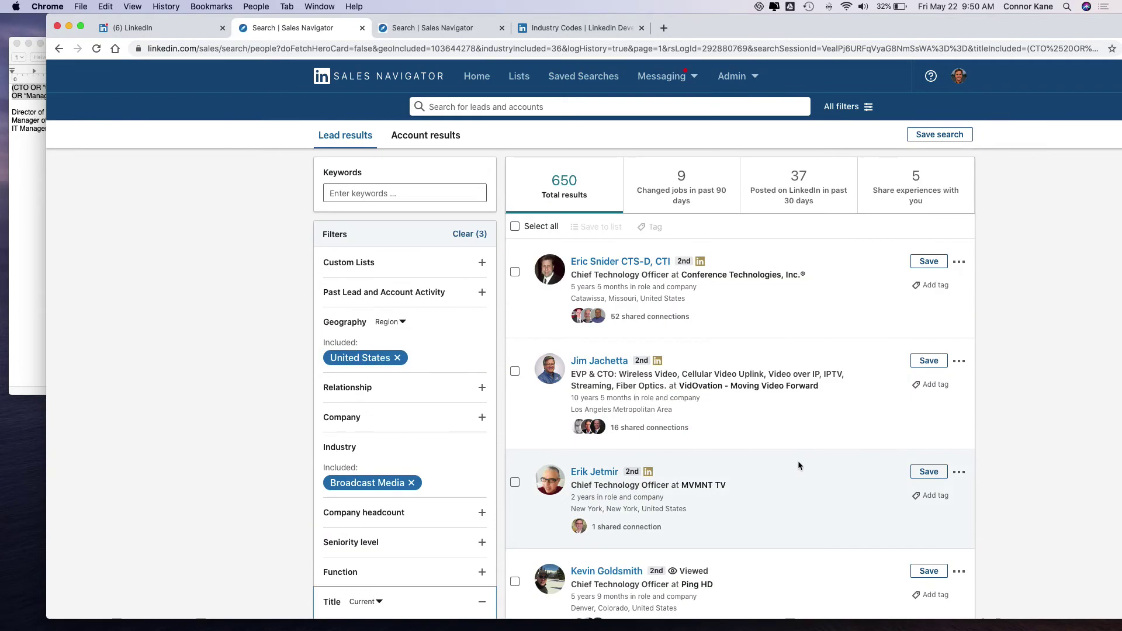
{"action": "scroll", "coordinate": [799, 464], "scroll_direction": "down", "scroll_amount": 2}
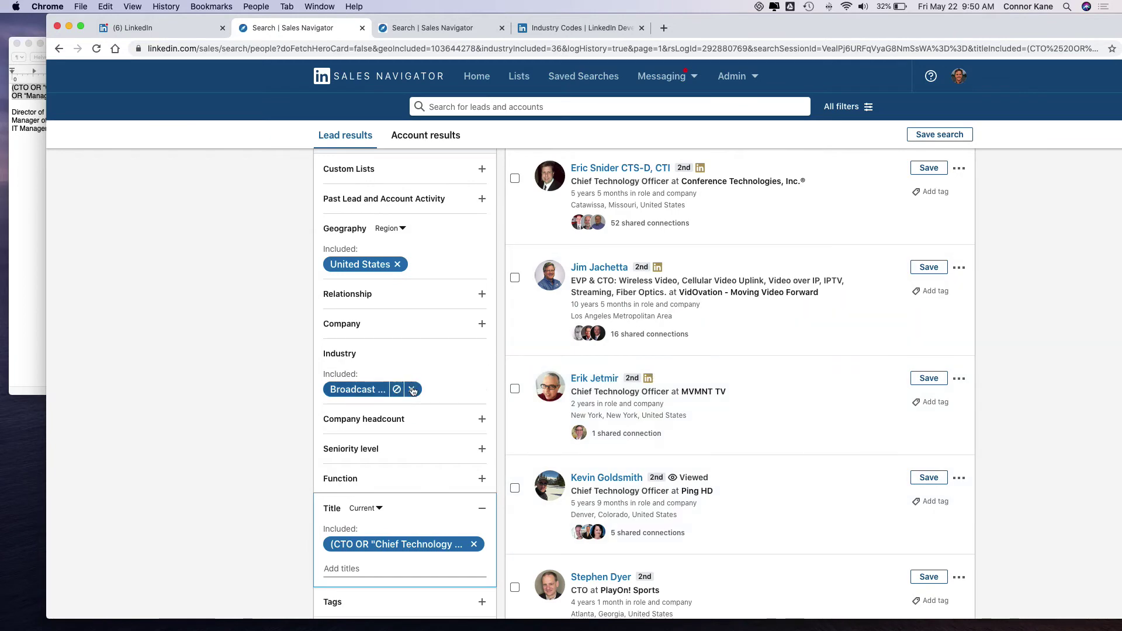
{"action": "left_click", "coordinate": [412, 390]}
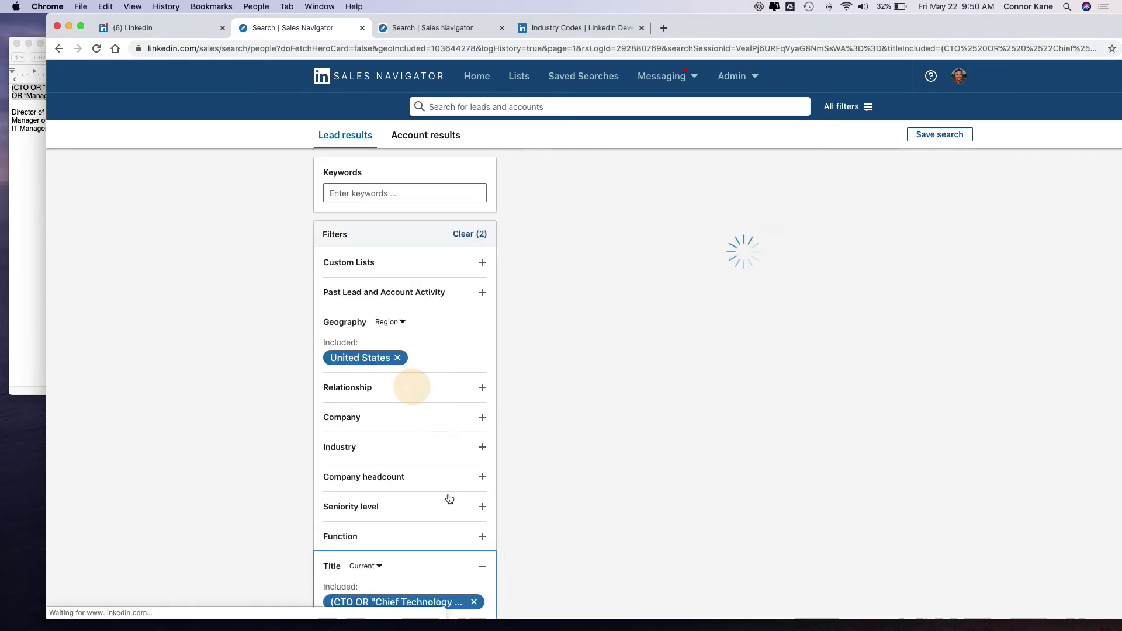
{"action": "left_click", "coordinate": [474, 603]}
Open the LinkedIn industry codes page and locate the Warehousing industry in the list
{"action": "left_click", "coordinate": [557, 30]}
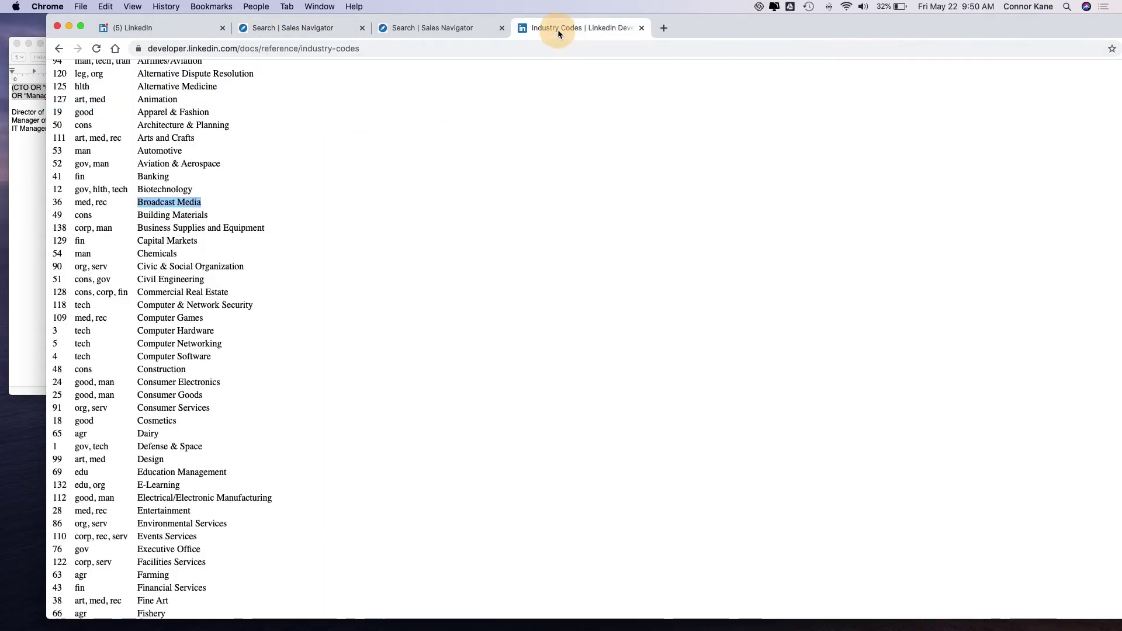
{"action": "scroll", "coordinate": [547, 405], "scroll_direction": "down", "scroll_amount": 15}
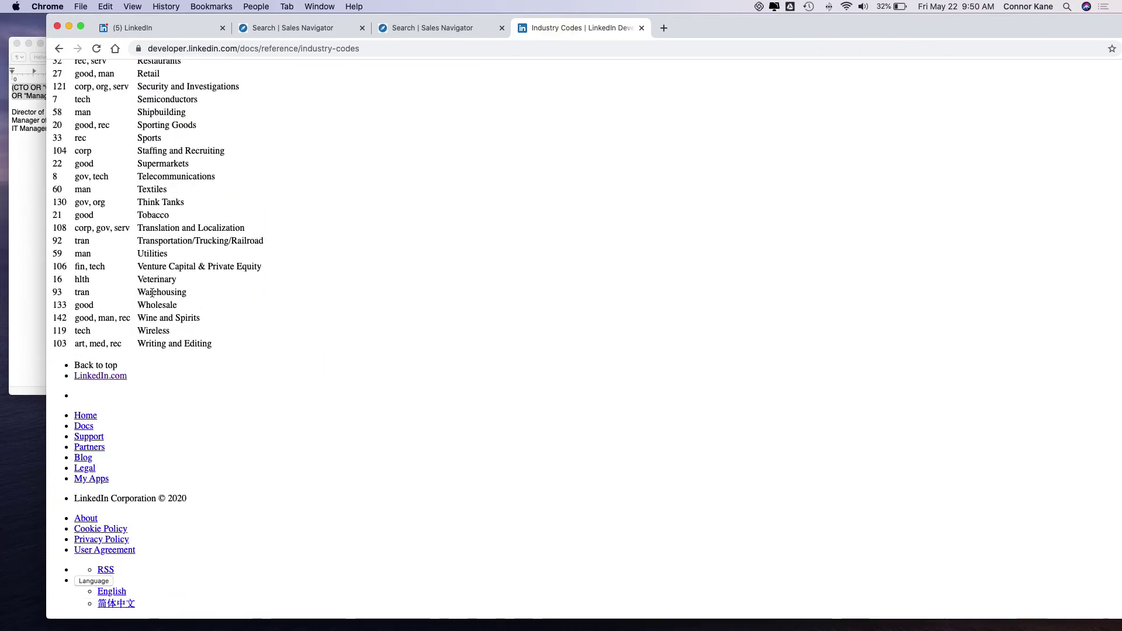
{"action": "left_click_drag", "start_coordinate": [153, 295], "coordinate": [176, 293]}
{"action": "left_click", "coordinate": [405, 271]}
Return to the Sales Navigator lead search and include Warehousing as the industry in the full filter set
{"action": "left_click", "coordinate": [296, 28]}
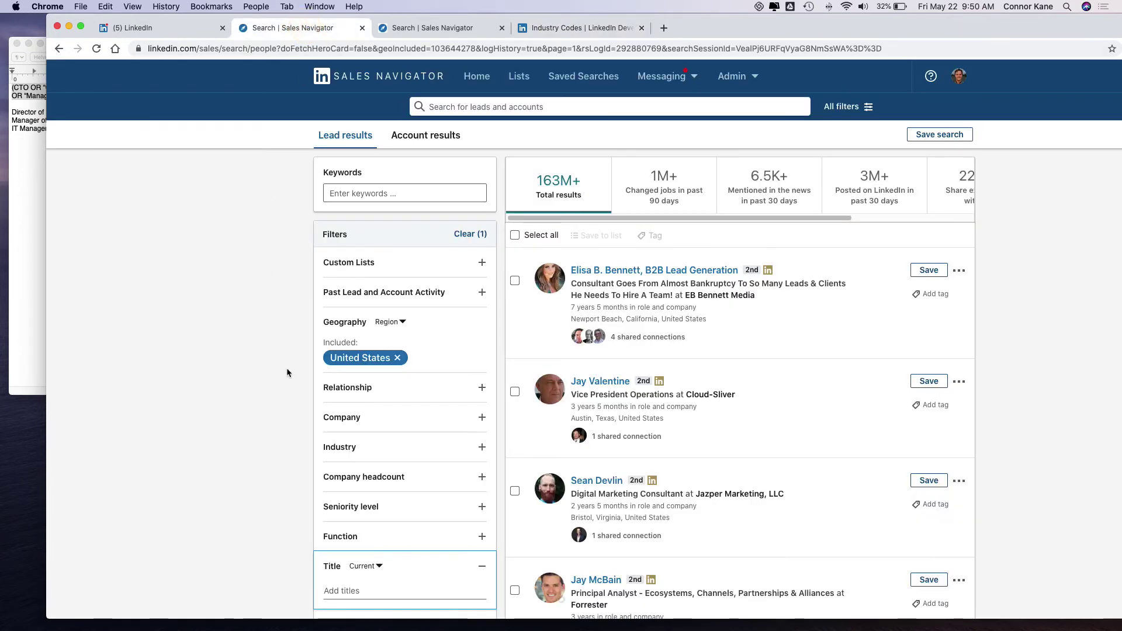
{"action": "scroll", "coordinate": [296, 432], "scroll_direction": "down", "scroll_amount": 3}
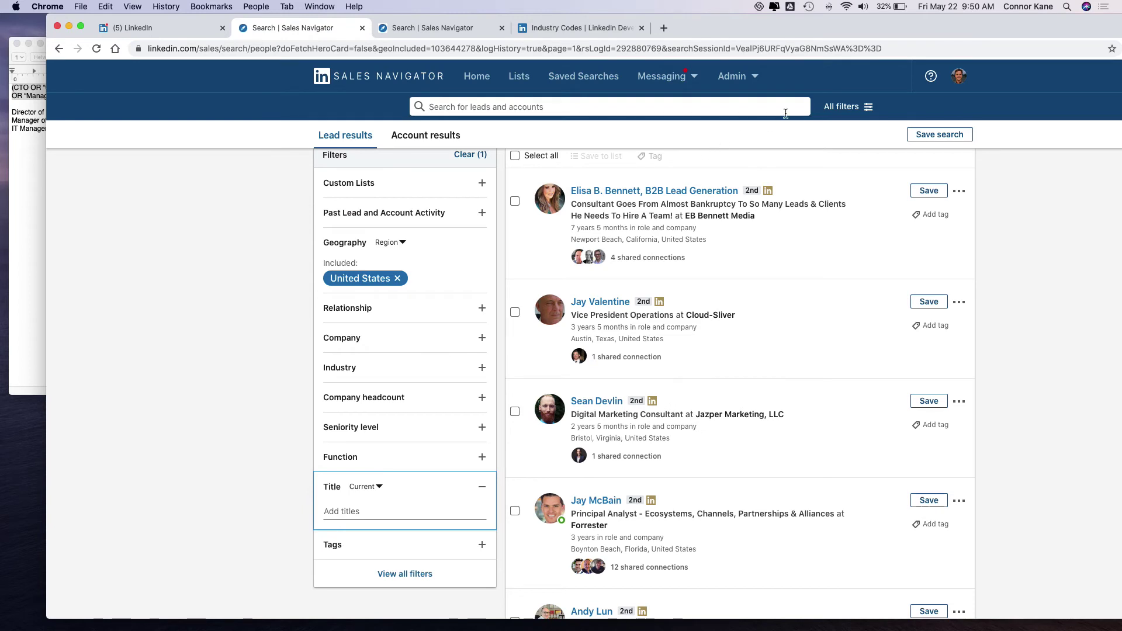
{"action": "left_click", "coordinate": [868, 107]}
{"action": "left_click", "coordinate": [863, 128]}
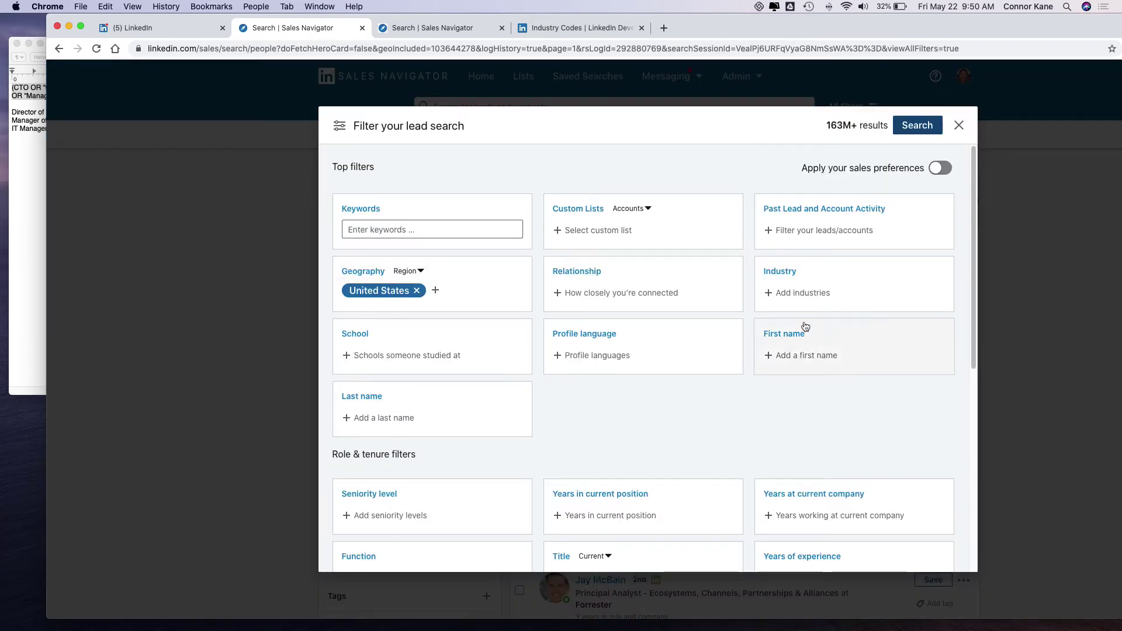
{"action": "left_click", "coordinate": [807, 292]}
{"action": "type", "text": "ware"}
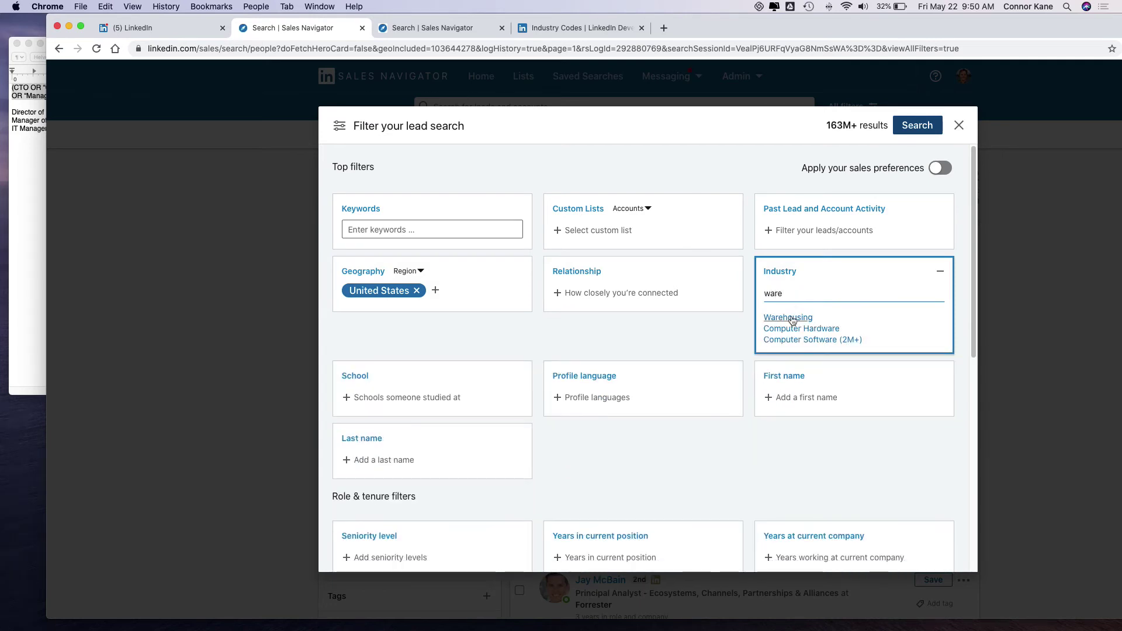
{"action": "left_click", "coordinate": [790, 317]}
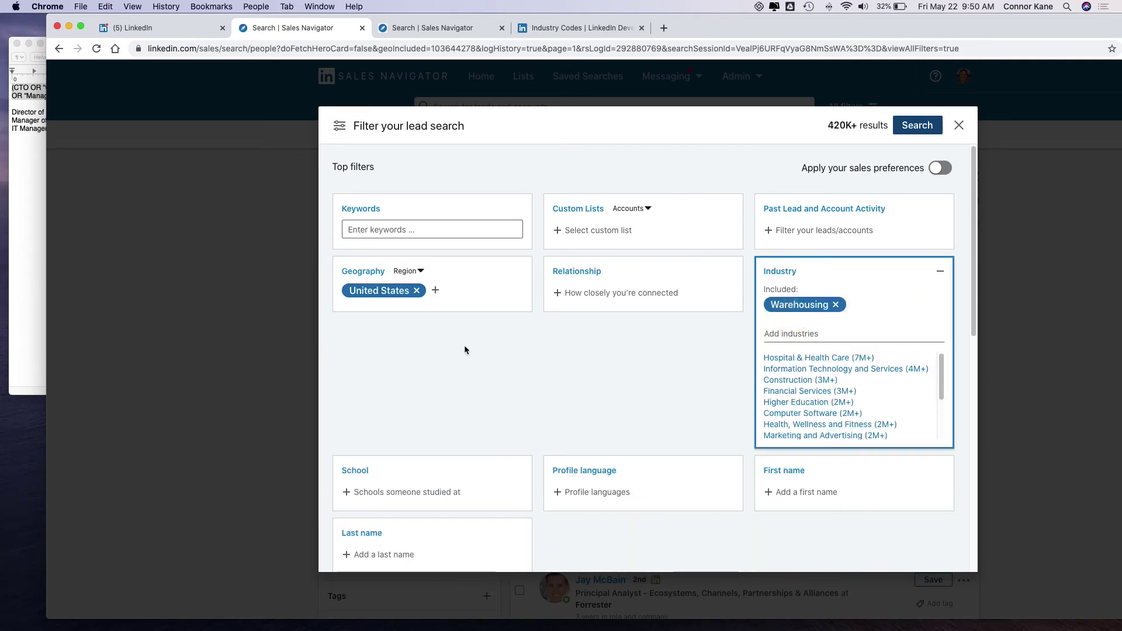
{"action": "left_click", "coordinate": [465, 351]}
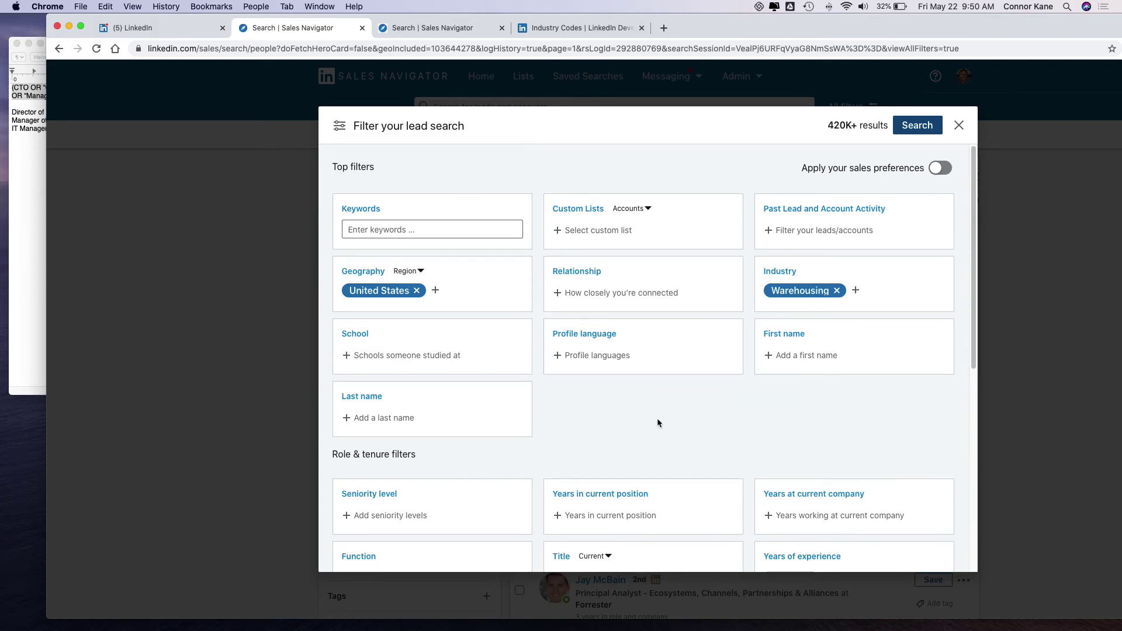
{"action": "scroll", "coordinate": [657, 418], "scroll_direction": "down", "scroll_amount": 5}
{"action": "scroll", "coordinate": [628, 448], "scroll_direction": "down", "scroll_amount": 2}
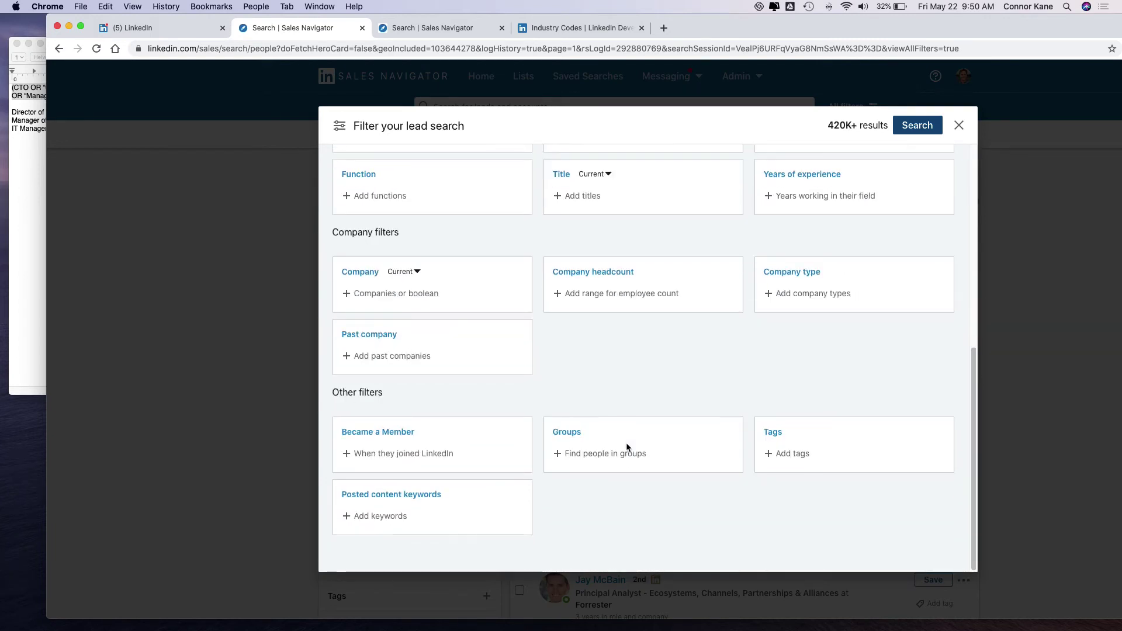
{"action": "left_click", "coordinate": [615, 285]}
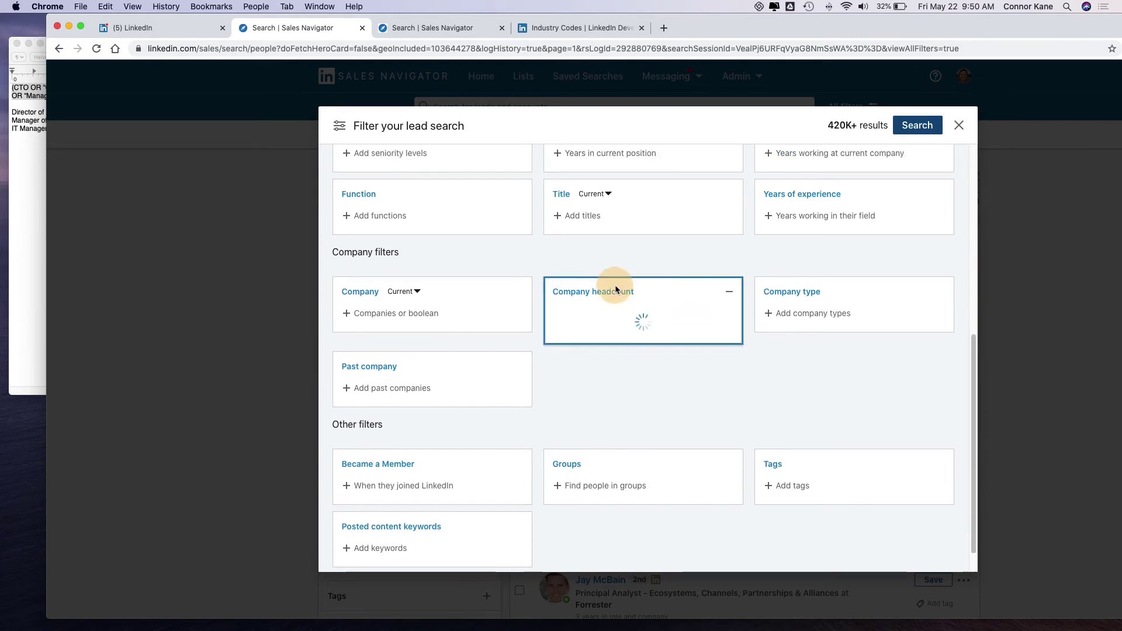
{"action": "left_click", "coordinate": [629, 299]}
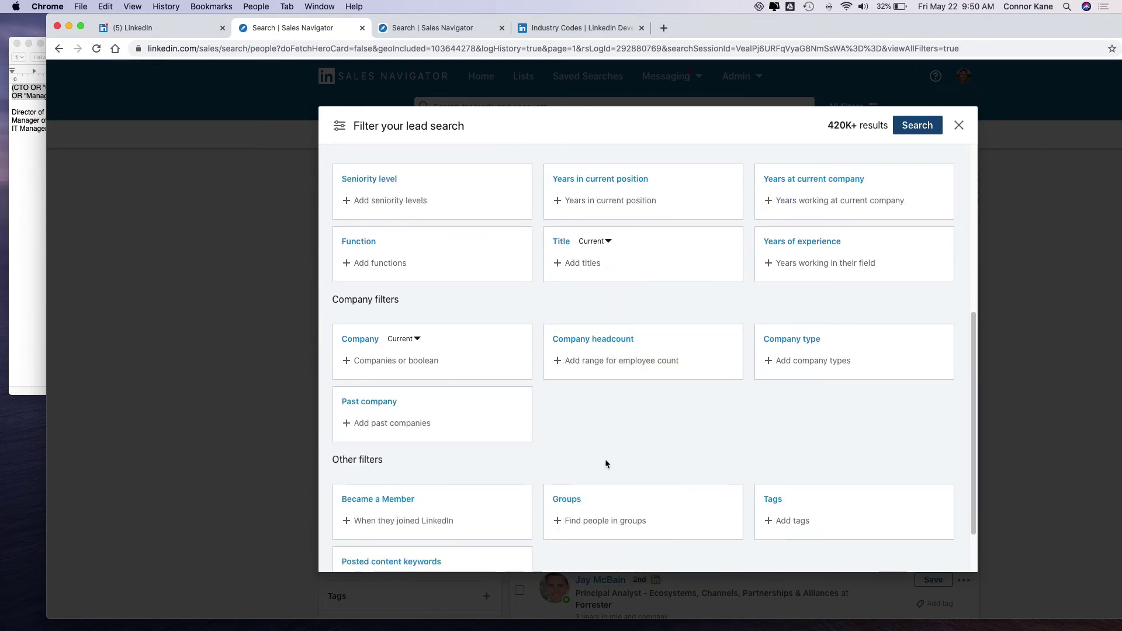
{"action": "left_click", "coordinate": [607, 260]}
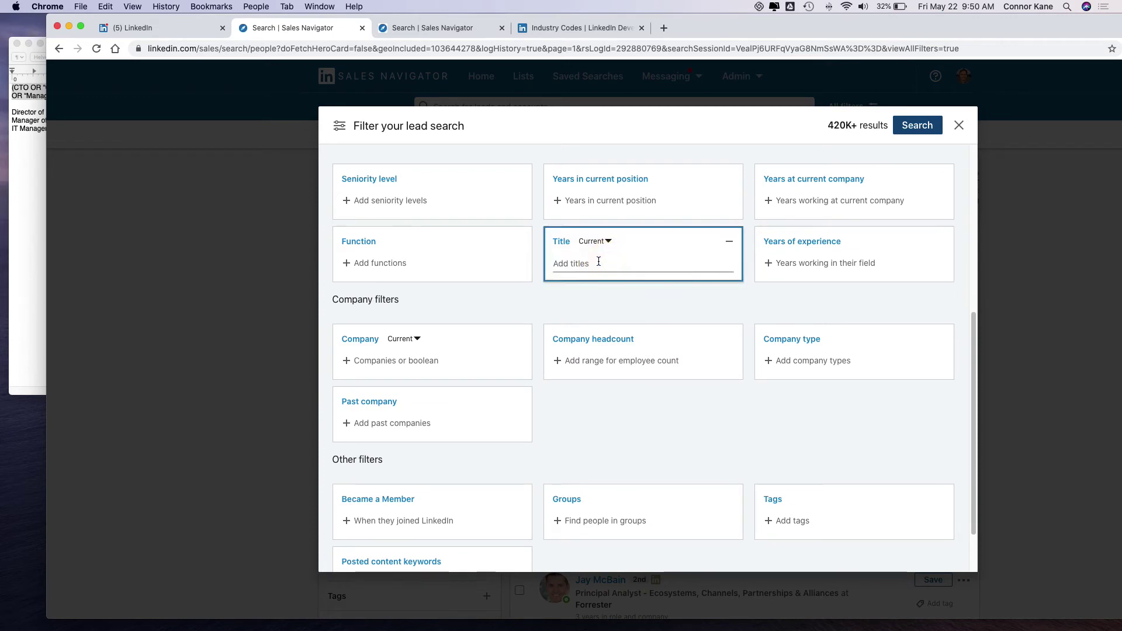
{"action": "type", "text": "("}
{"action": "key", "text": "BackSpace"}
Switch to the TextEdit note and replace its contents with Director of Operations, Manager of Operations, COO and Chief Operations Officer on separate lines
{"action": "left_click", "coordinate": [35, 193]}
{"action": "key", "text": "super+a"}
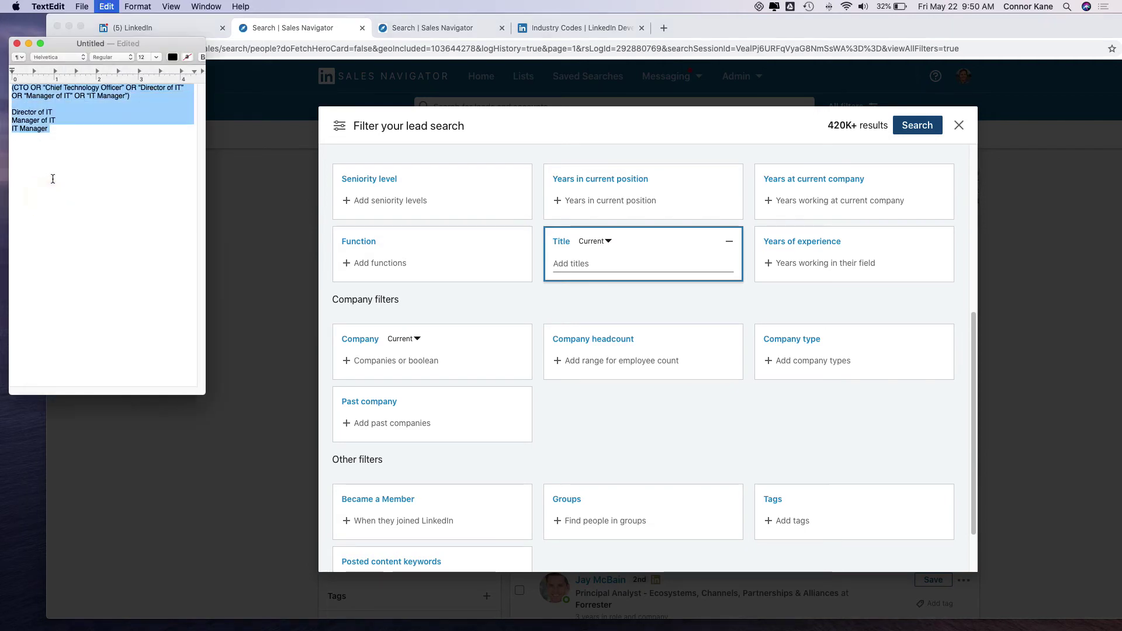
{"action": "key", "text": "BackSpace"}
{"action": "type", "text": "Direc"}
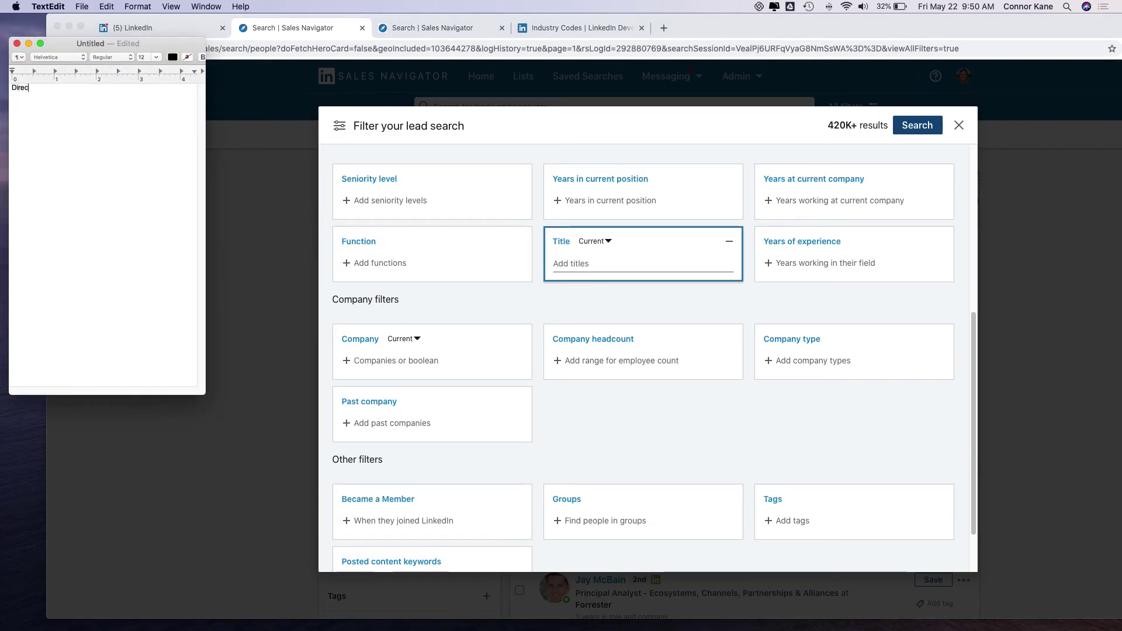
{"action": "type", "text": "tor of Operat"}
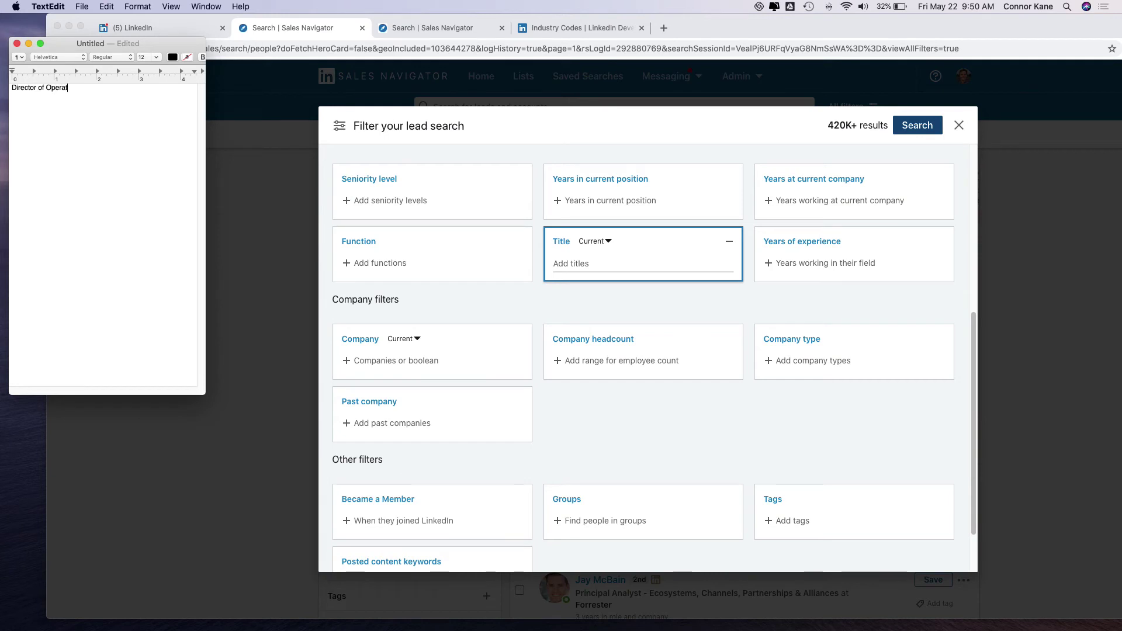
{"action": "type", "text": "ions"}
{"action": "key", "text": "Return"}
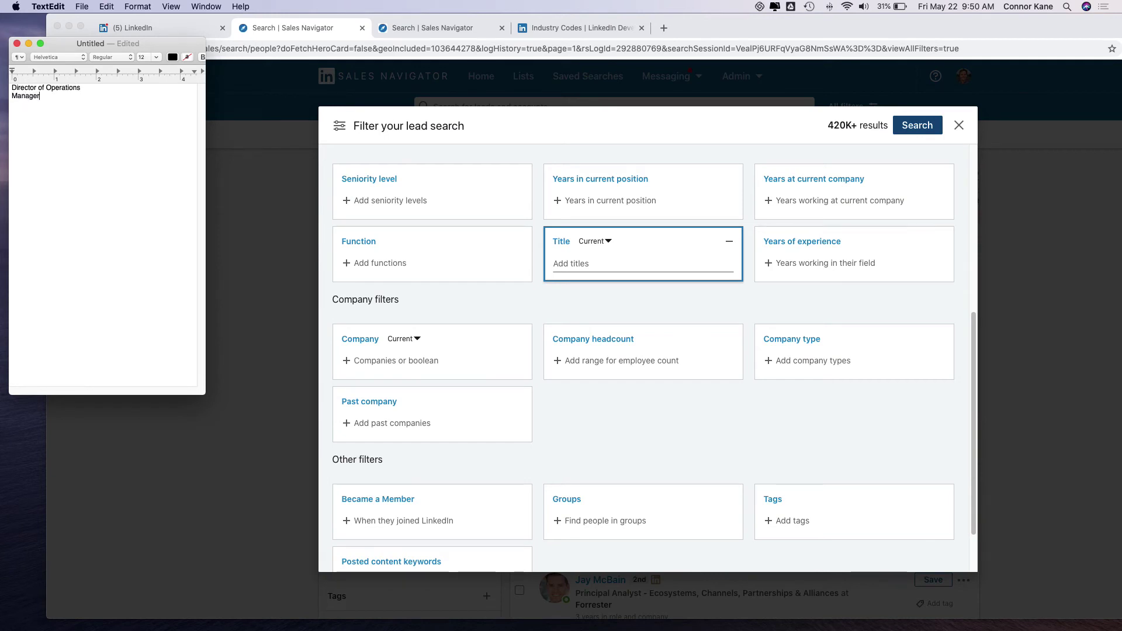
{"action": "type", "text": "Manager of Operations COO Ch"}
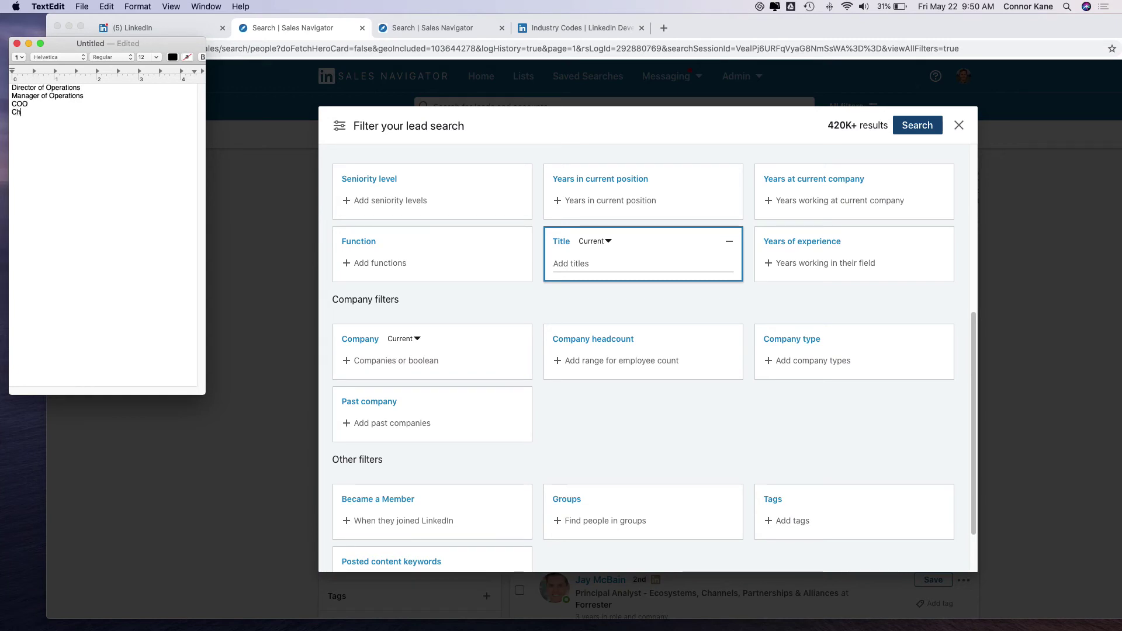
{"action": "type", "text": "ief Operations "}
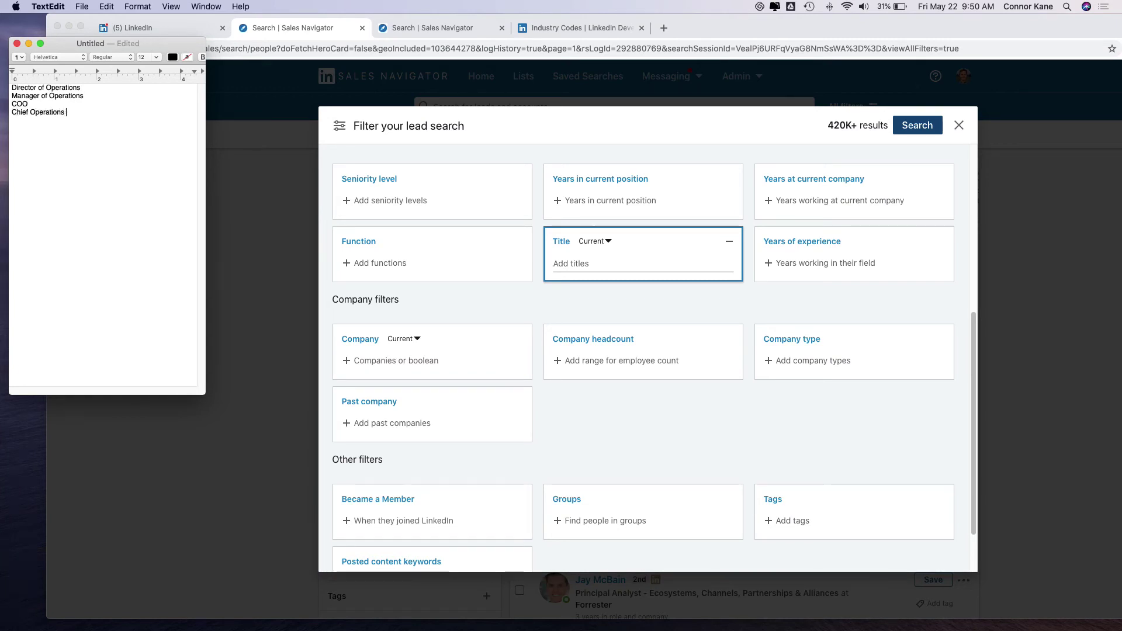
{"action": "type", "text": "Officer"}
{"action": "left_click_drag", "start_coordinate": [92, 96], "coordinate": [12, 87]}
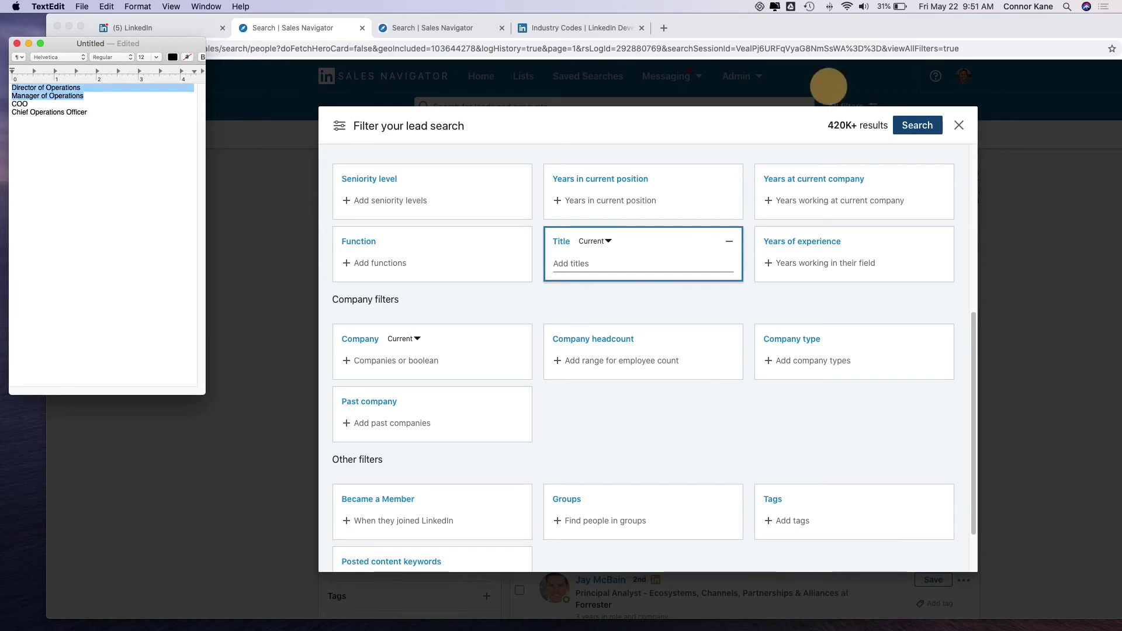
Return to Chrome's lead filters and include the current title string (Director OR Manager) AND (Operations)
{"action": "left_click", "coordinate": [570, 412]}
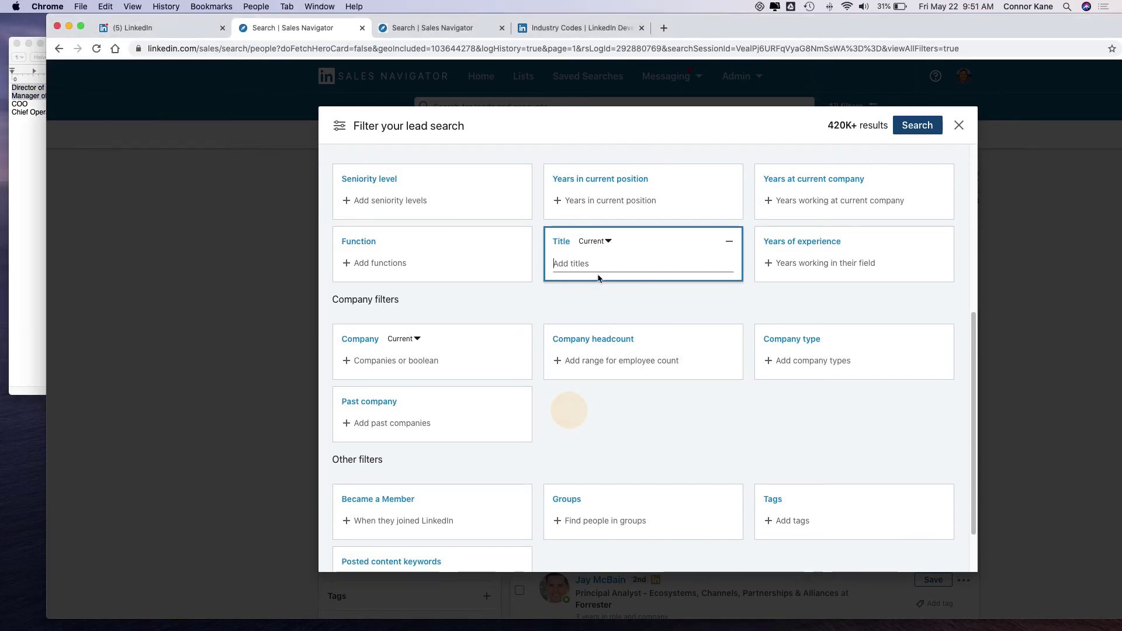
{"action": "left_click", "coordinate": [595, 259]}
{"action": "type", "text": "("}
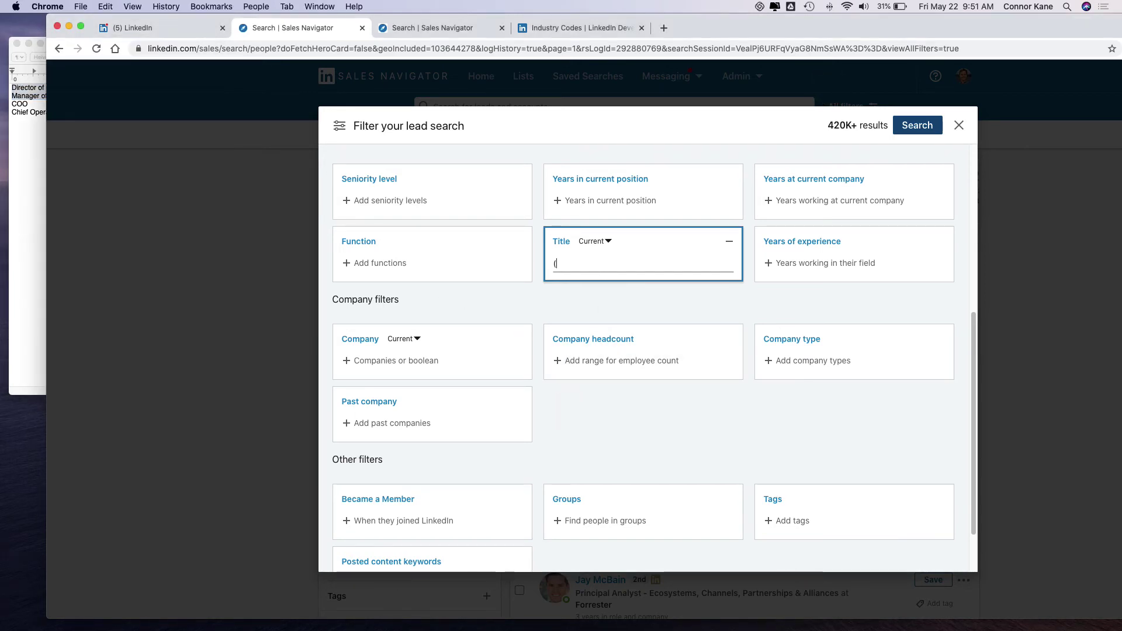
{"action": "type", "text": "\""}
{"action": "key", "text": "BackSpace"}
{"action": "type", "text": "DI"}
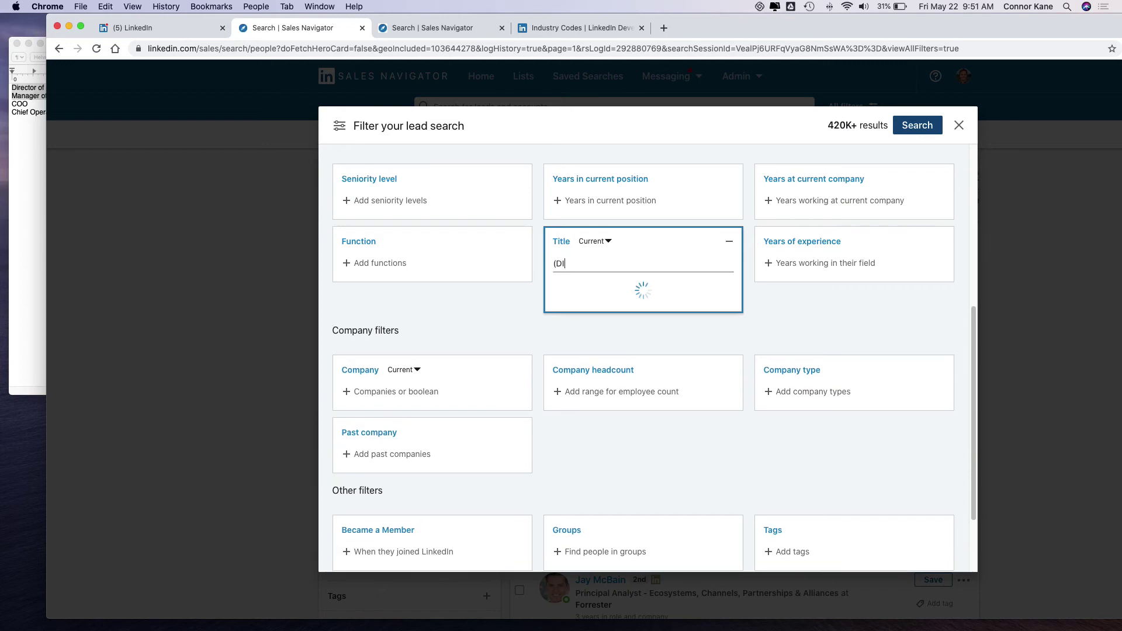
{"action": "type", "text": "rec"}
{"action": "key", "text": "BackSpace"}
{"action": "key", "text": "BackSpace"}
{"action": "key", "text": "BackSpace"}
{"action": "key", "text": "BackSpace"}
{"action": "type", "text": "i"}
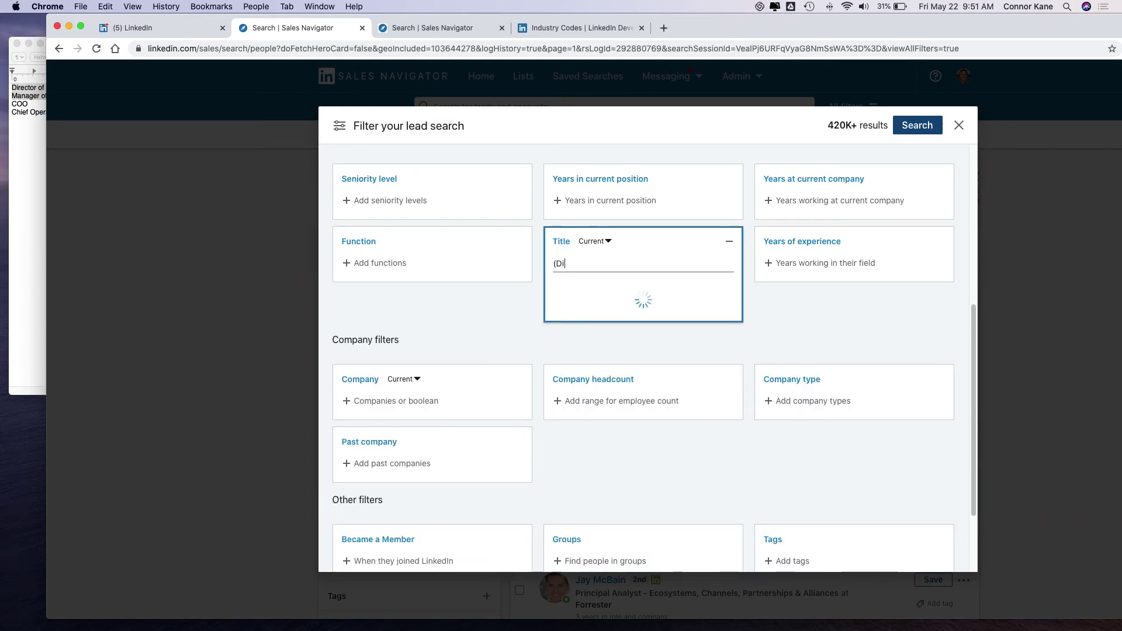
{"action": "type", "text": "rector OR Manager)"}
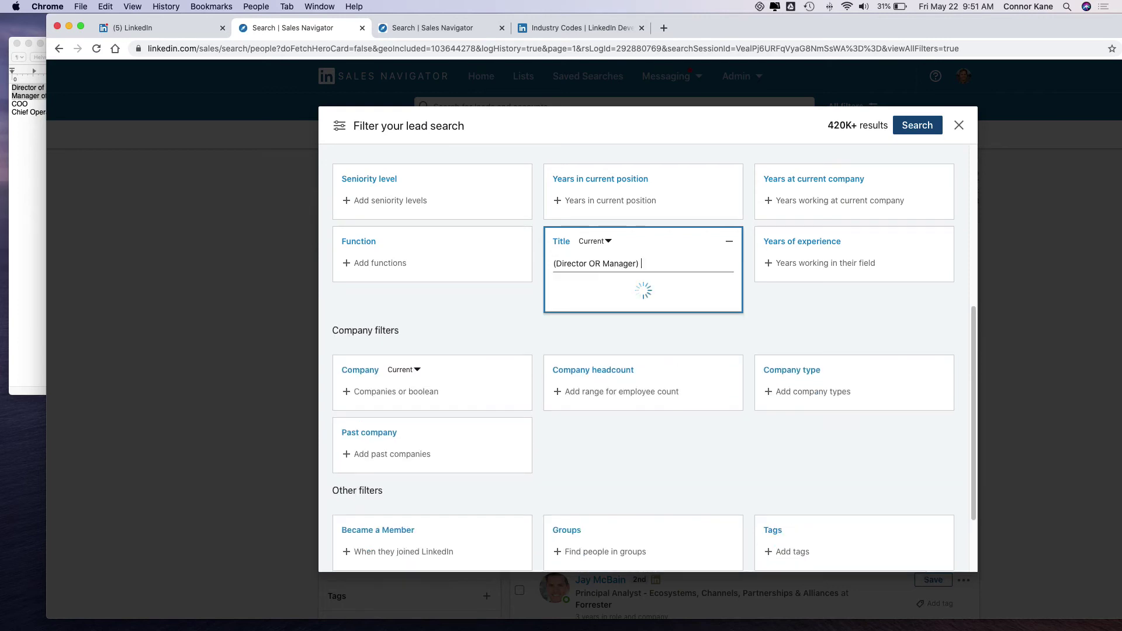
{"action": "type", "text": " AND O"}
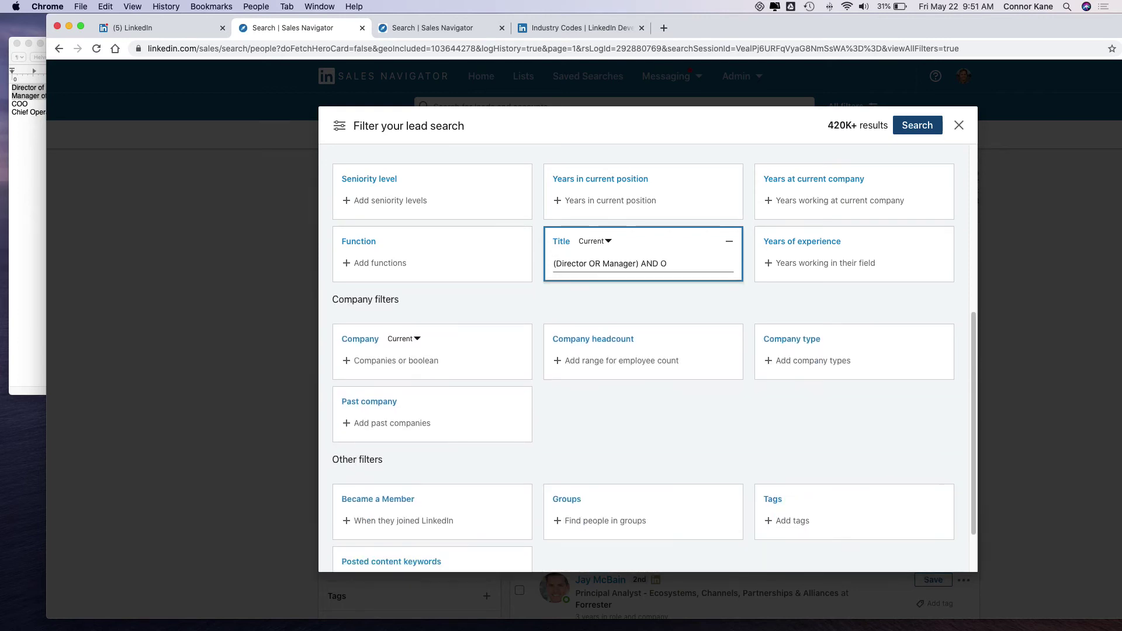
{"action": "key", "text": "BackSpace"}
{"action": "type", "text": "(Opera"}
{"action": "type", "text": "tions)"}
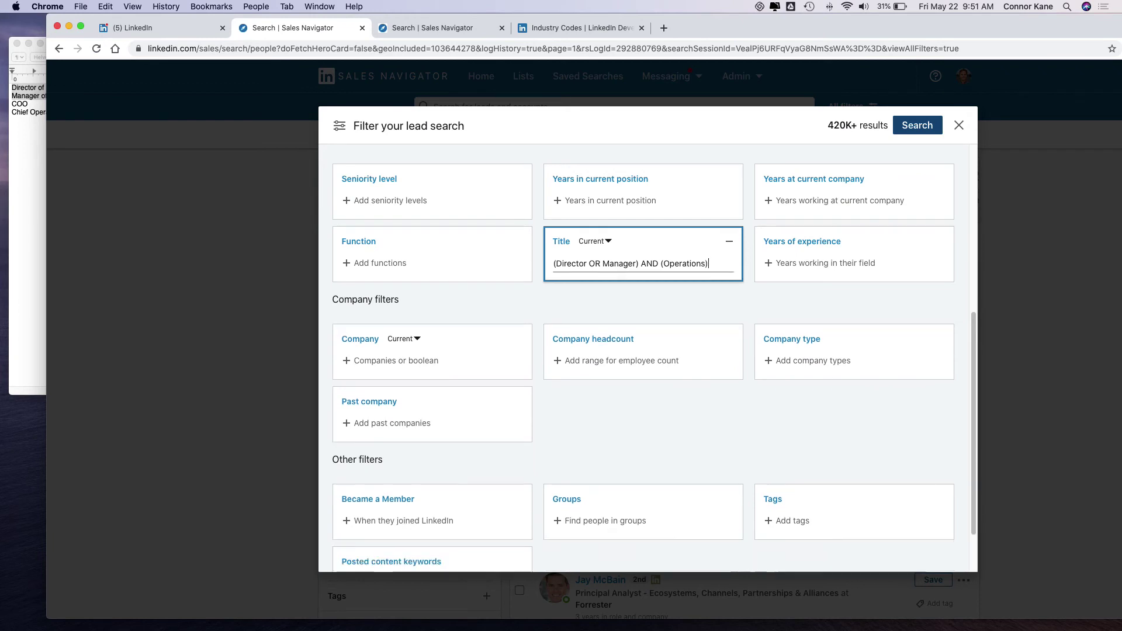
{"action": "key", "text": "Return"}
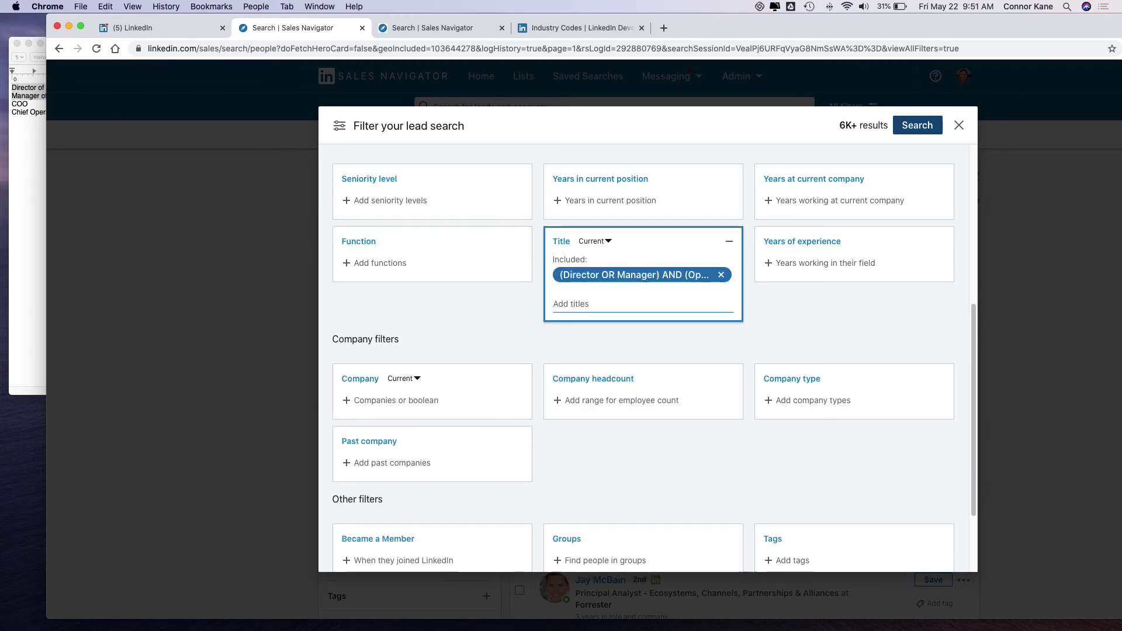
Include a second current title string, (COO OR "Chief Operations Officer"), and check the geography and industry filters
{"action": "type", "text": "\""}
{"action": "key", "text": "BackSpace"}
{"action": "type", "text": "(COO OR \"Chi"}
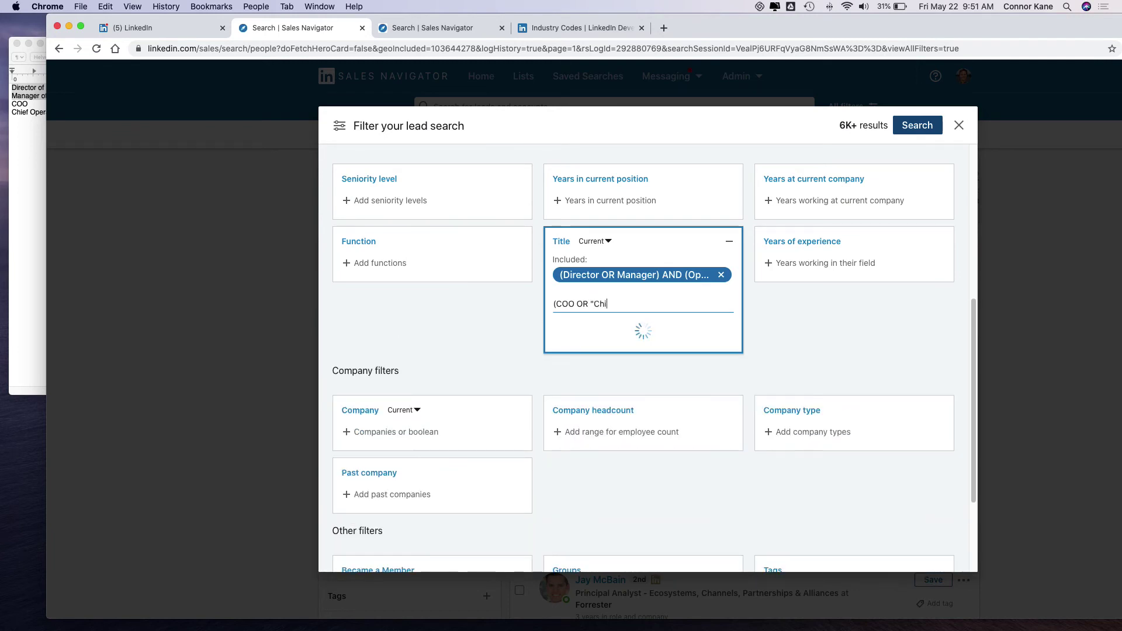
{"action": "type", "text": "ef Operations Officer"}
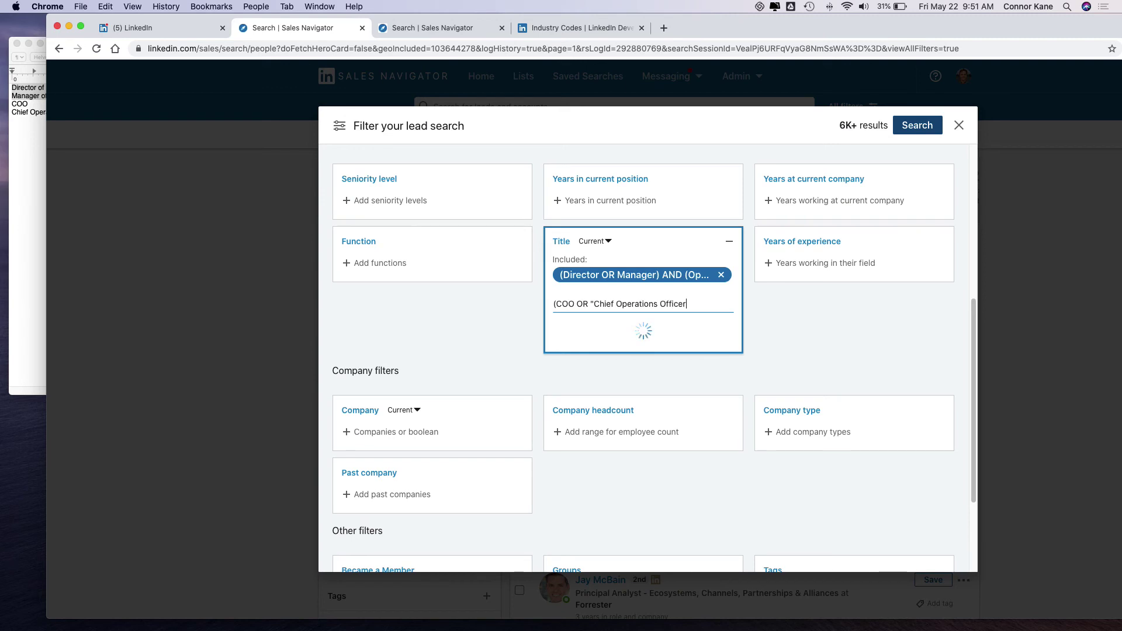
{"action": "type", "text": "\")"}
{"action": "key", "text": "Return"}
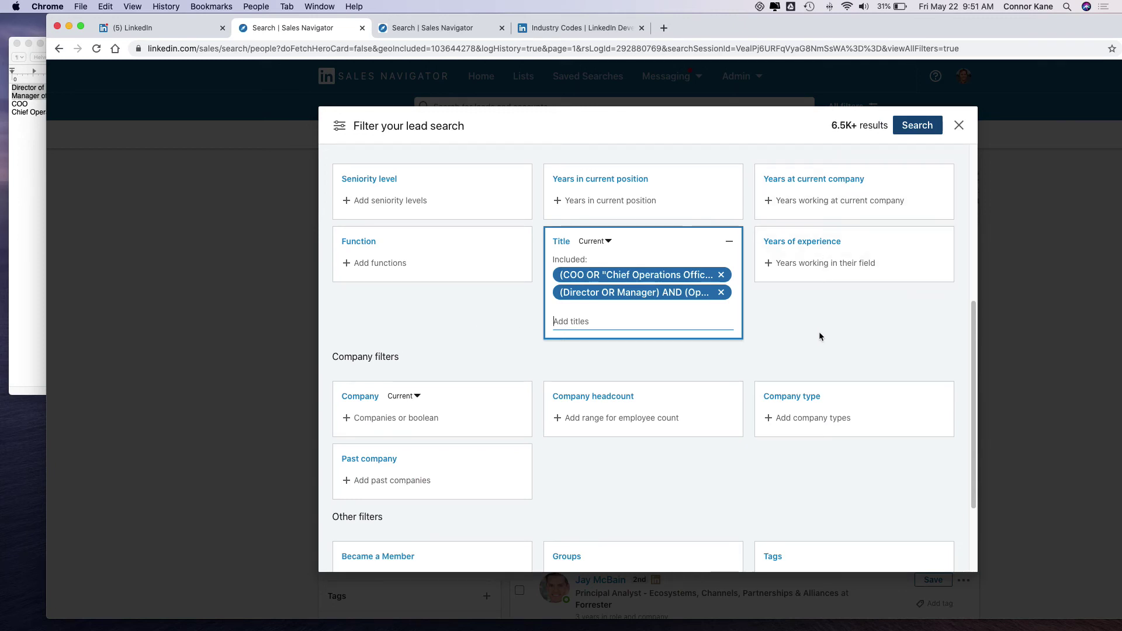
{"action": "scroll", "coordinate": [826, 340], "scroll_direction": "up", "scroll_amount": 5}
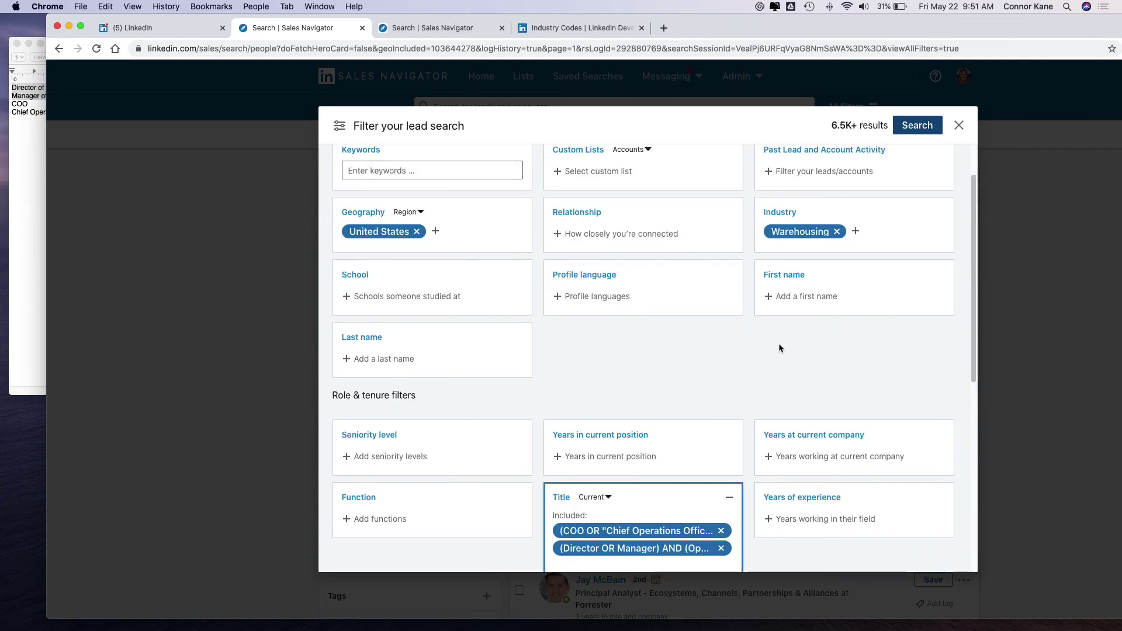
{"action": "scroll", "coordinate": [717, 373], "scroll_direction": "down", "scroll_amount": 1}
{"action": "left_click", "coordinate": [710, 342]}
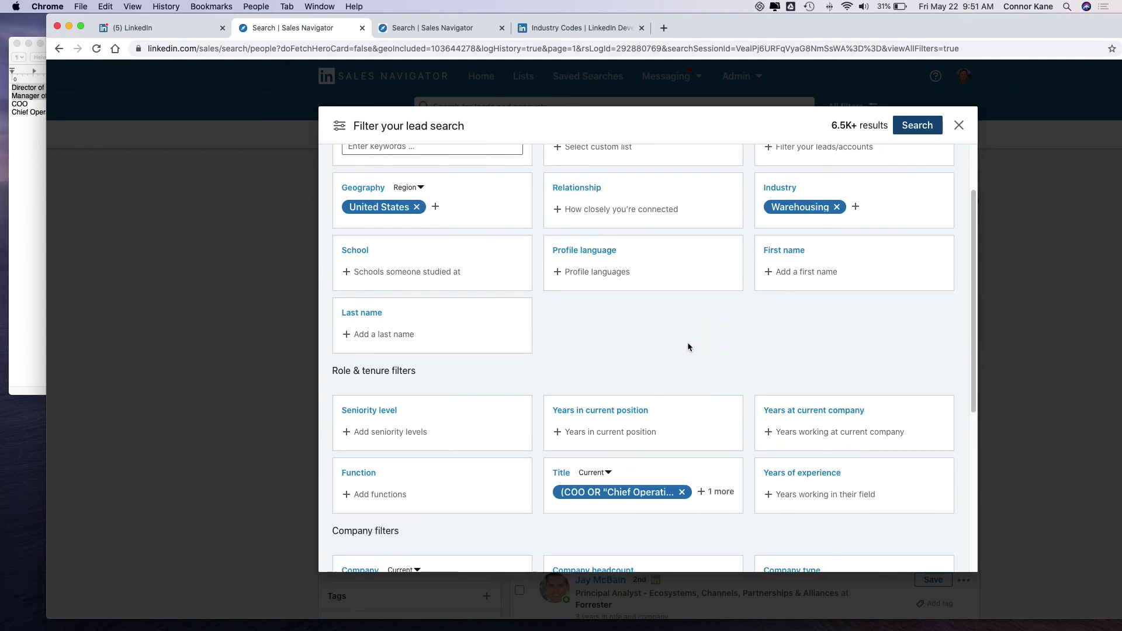
Limit the company headcount filter to 51-200 employees
{"action": "scroll", "coordinate": [687, 342], "scroll_direction": "down", "scroll_amount": 3}
{"action": "scroll", "coordinate": [614, 385], "scroll_direction": "down", "scroll_amount": 1}
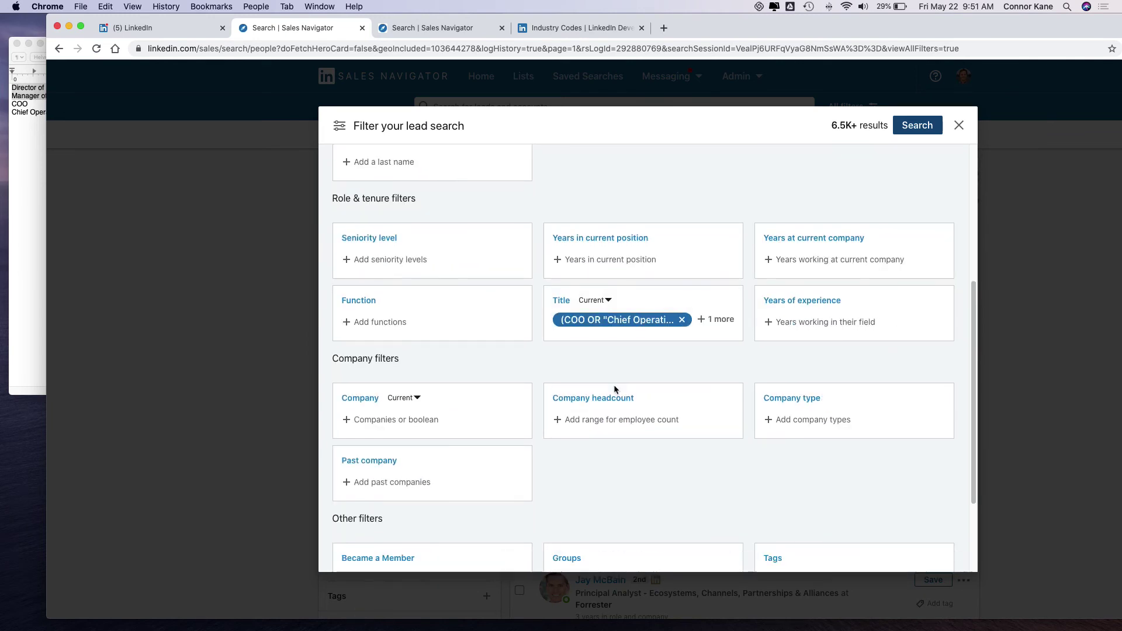
{"action": "left_click", "coordinate": [612, 420]}
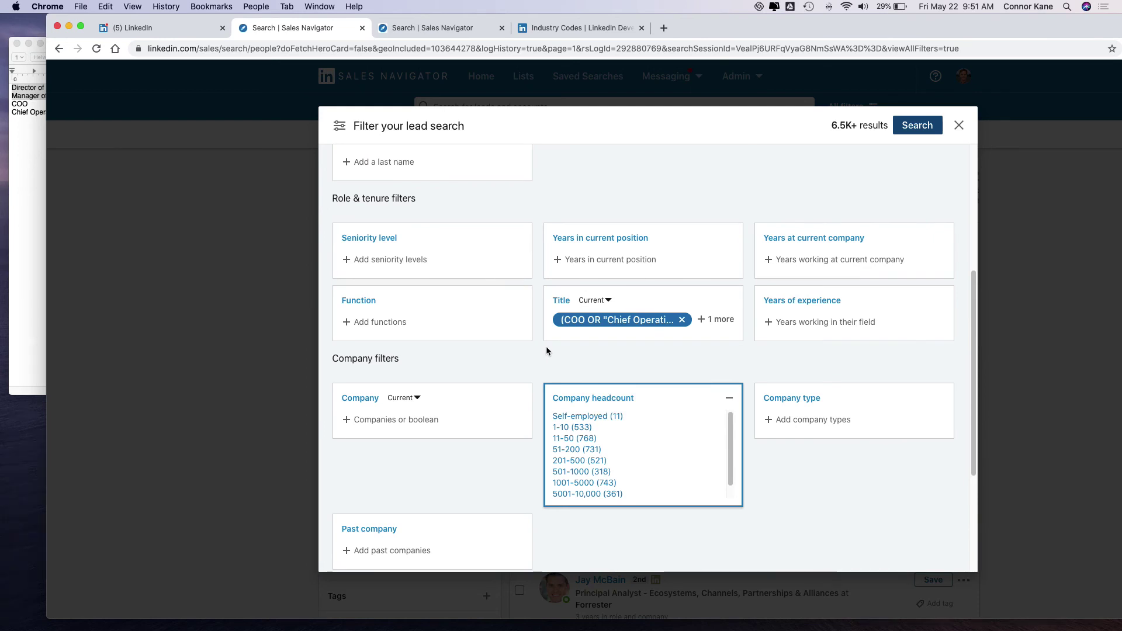
{"action": "scroll", "coordinate": [546, 341], "scroll_direction": "down", "scroll_amount": 1}
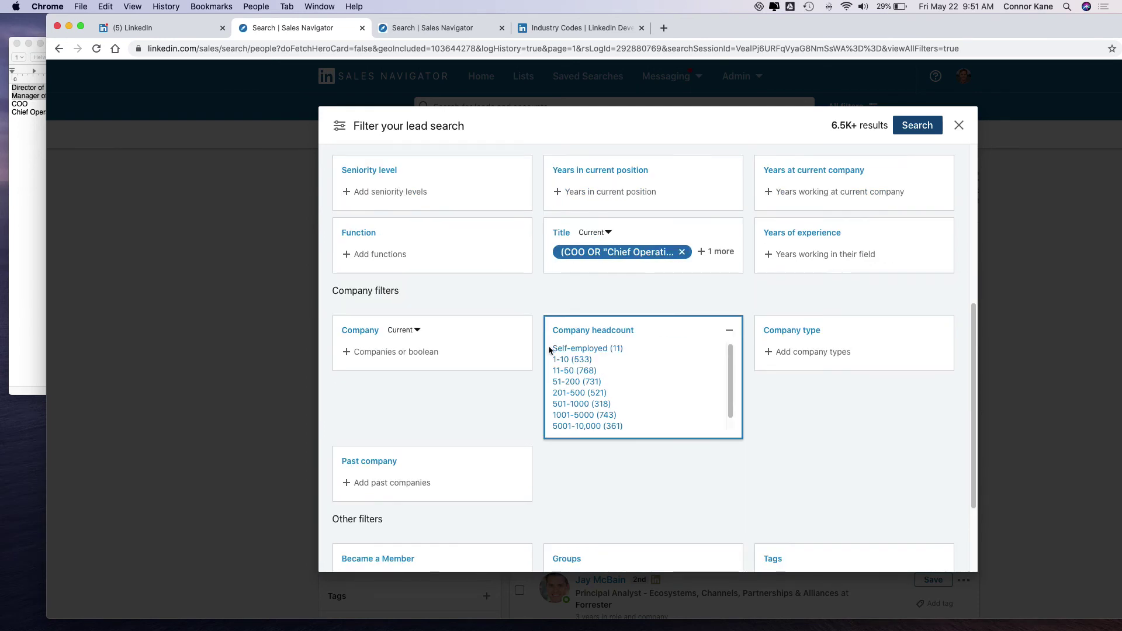
{"action": "left_click", "coordinate": [578, 383]}
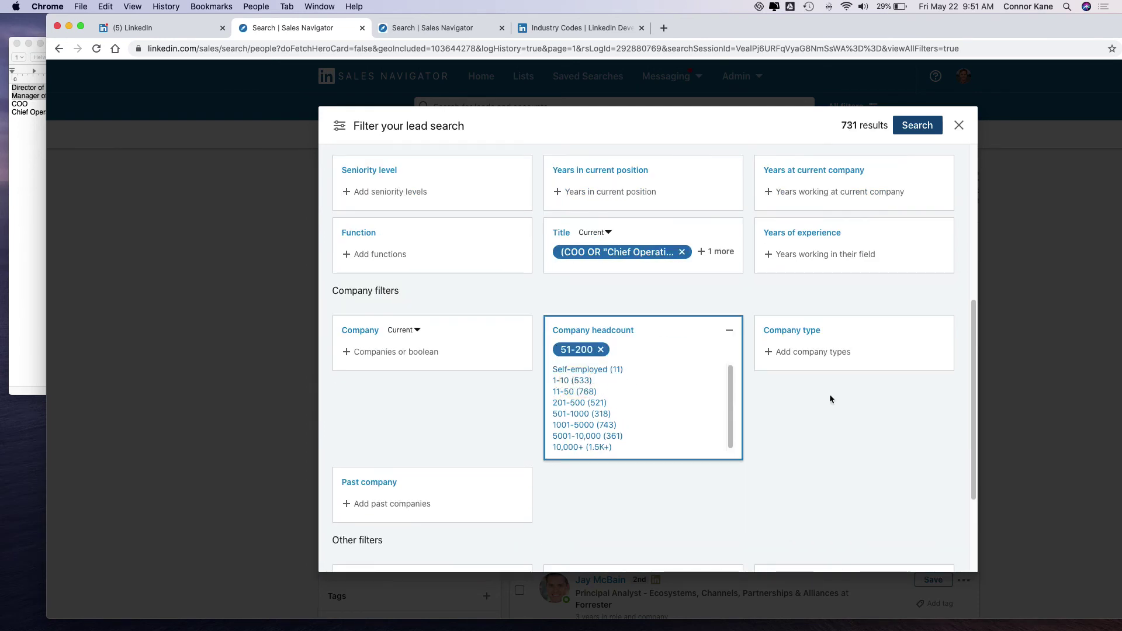
{"action": "left_click", "coordinate": [854, 399]}
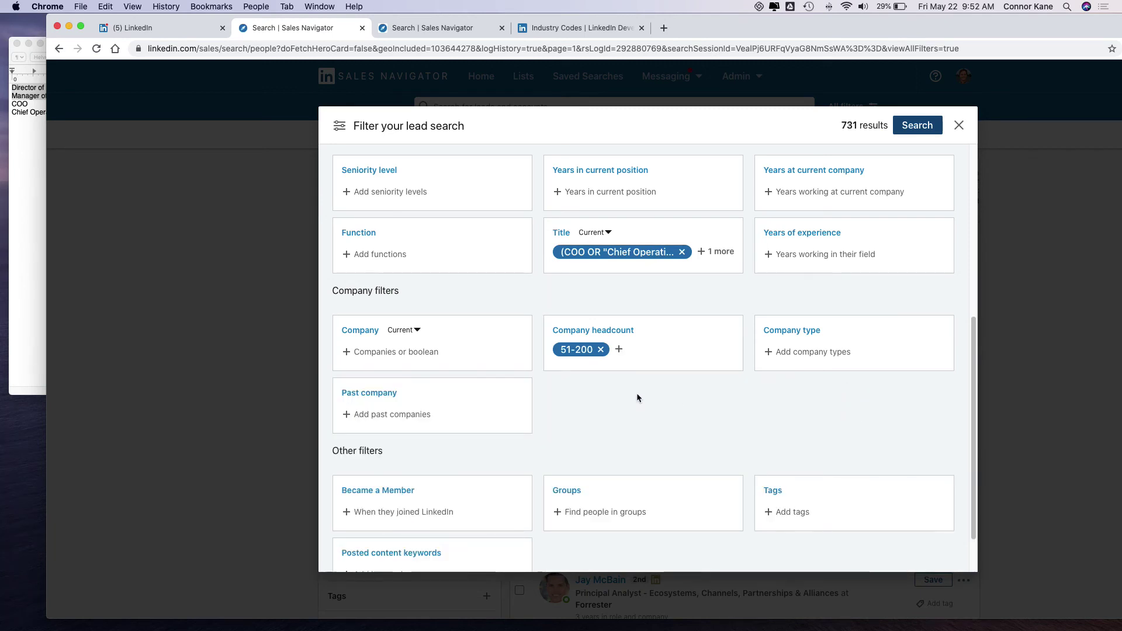
Run the filtered lead search, review the leads, and narrow them to those who posted on LinkedIn in the past 30 days
{"action": "scroll", "coordinate": [638, 398], "scroll_direction": "up", "scroll_amount": 5}
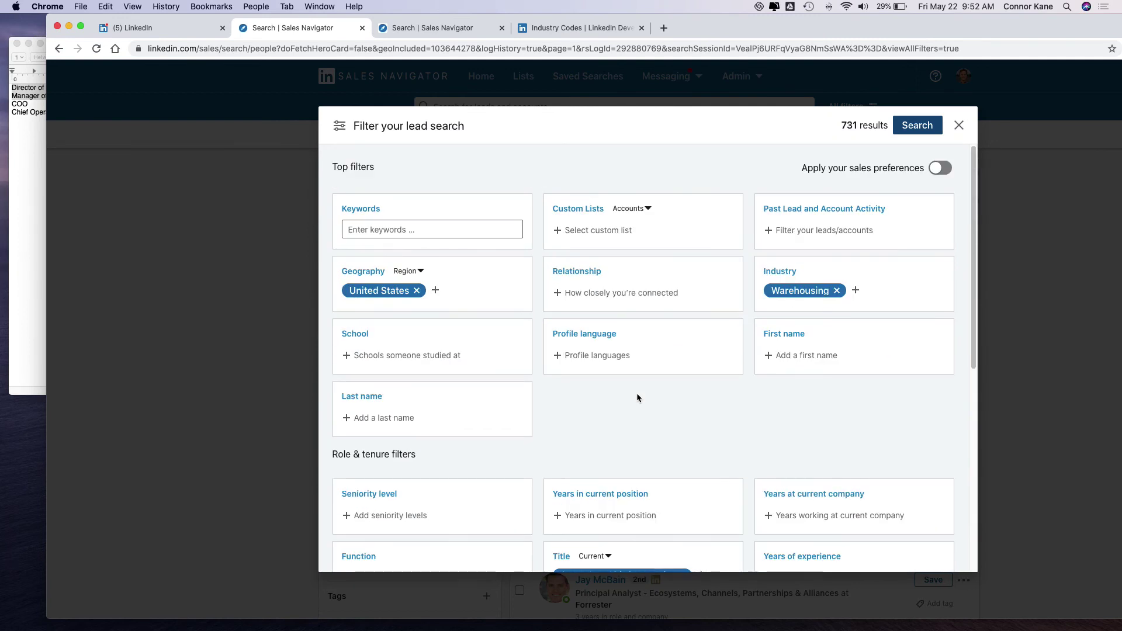
{"action": "left_click", "coordinate": [917, 125]}
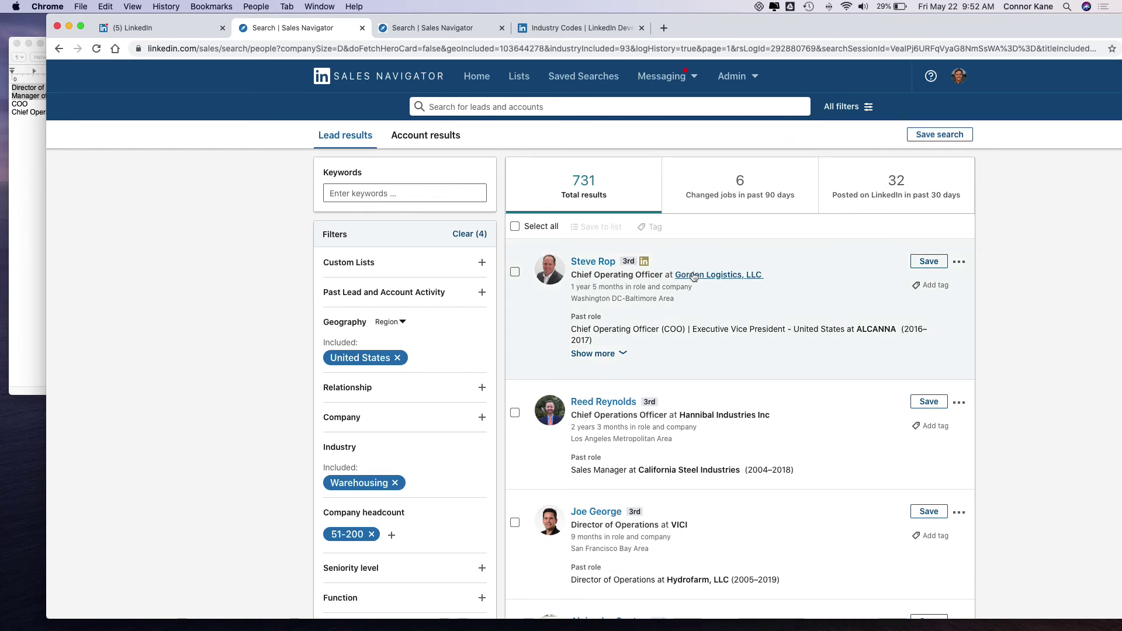
{"action": "scroll", "coordinate": [734, 295], "scroll_direction": "down", "scroll_amount": 2}
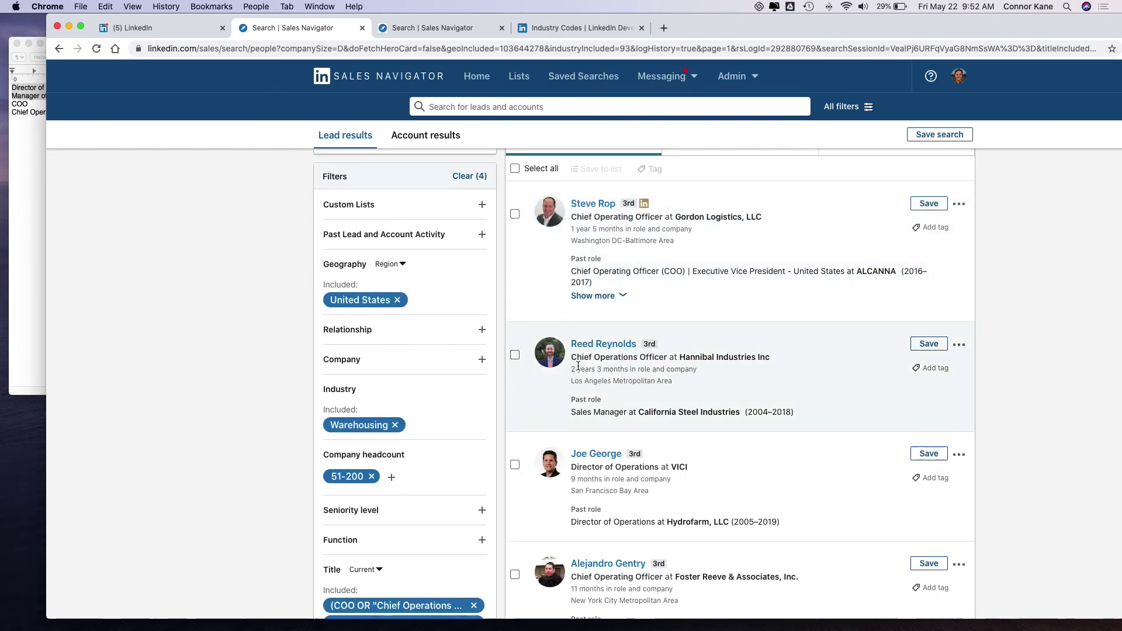
{"action": "scroll", "coordinate": [752, 453], "scroll_direction": "down", "scroll_amount": 5}
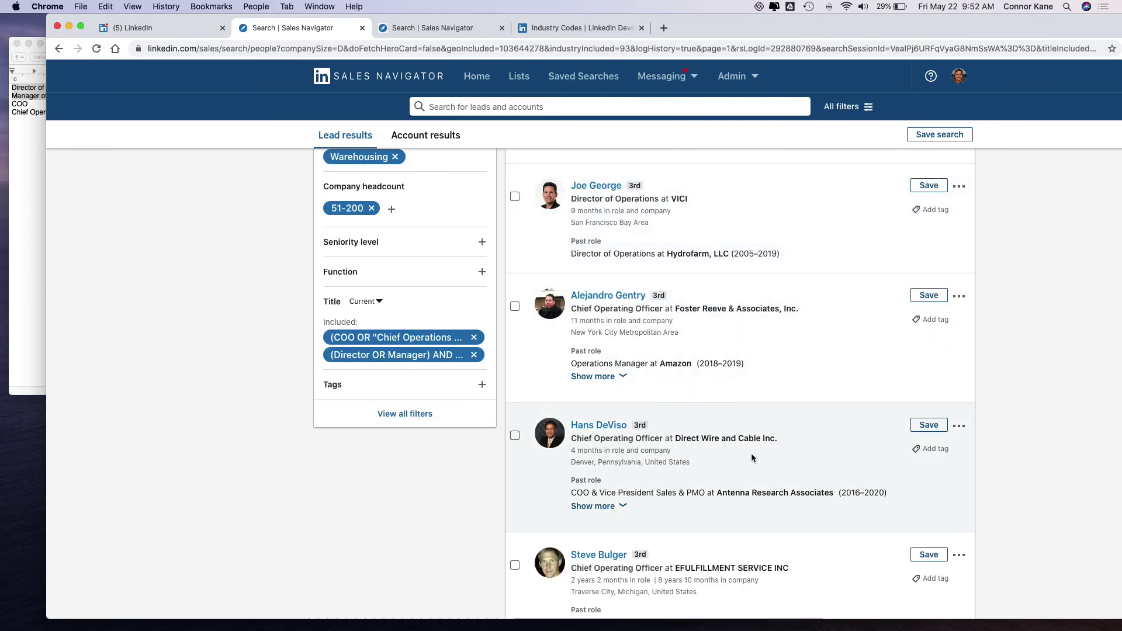
{"action": "scroll", "coordinate": [752, 453], "scroll_direction": "up", "scroll_amount": 6}
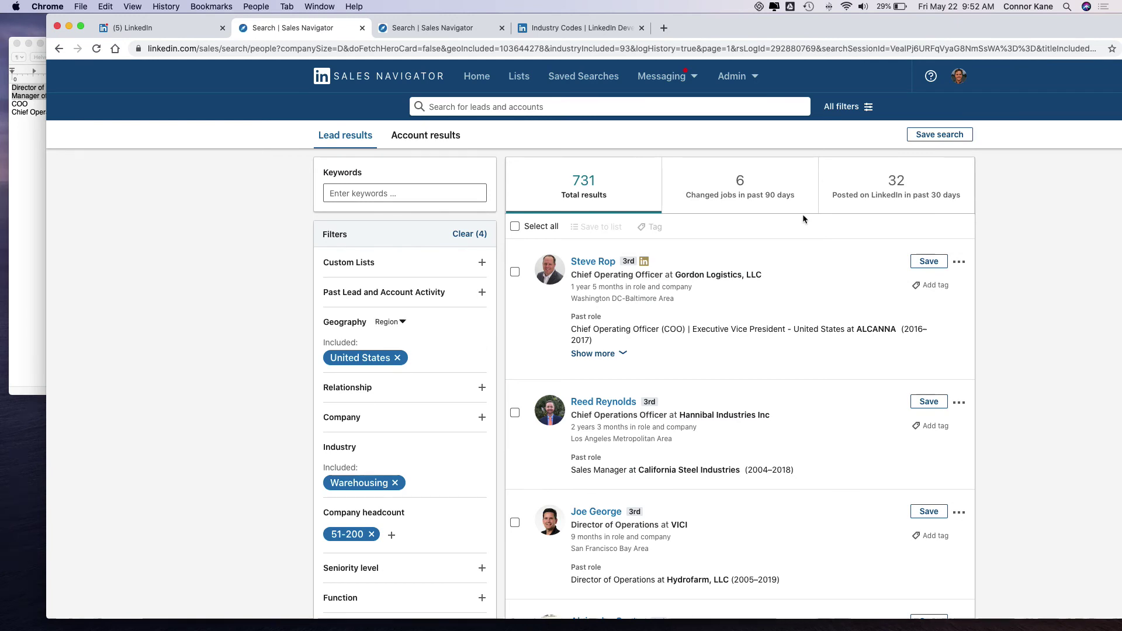
{"action": "left_click", "coordinate": [879, 199]}
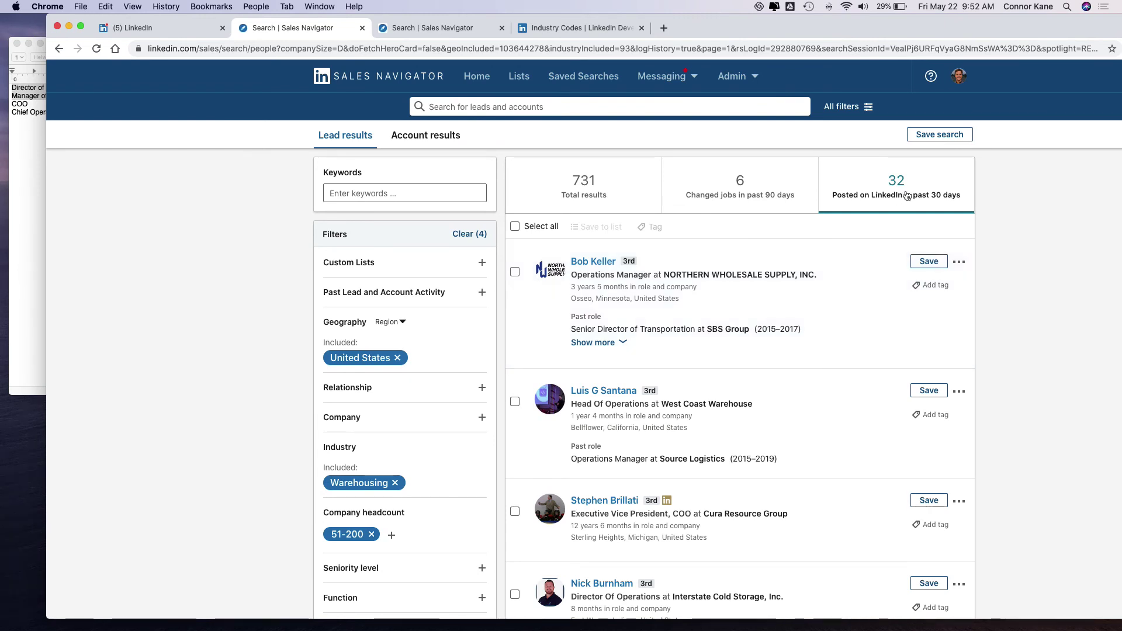
Look at the available tags and the additional actions for the first lead without applying any
{"action": "left_click", "coordinate": [935, 285]}
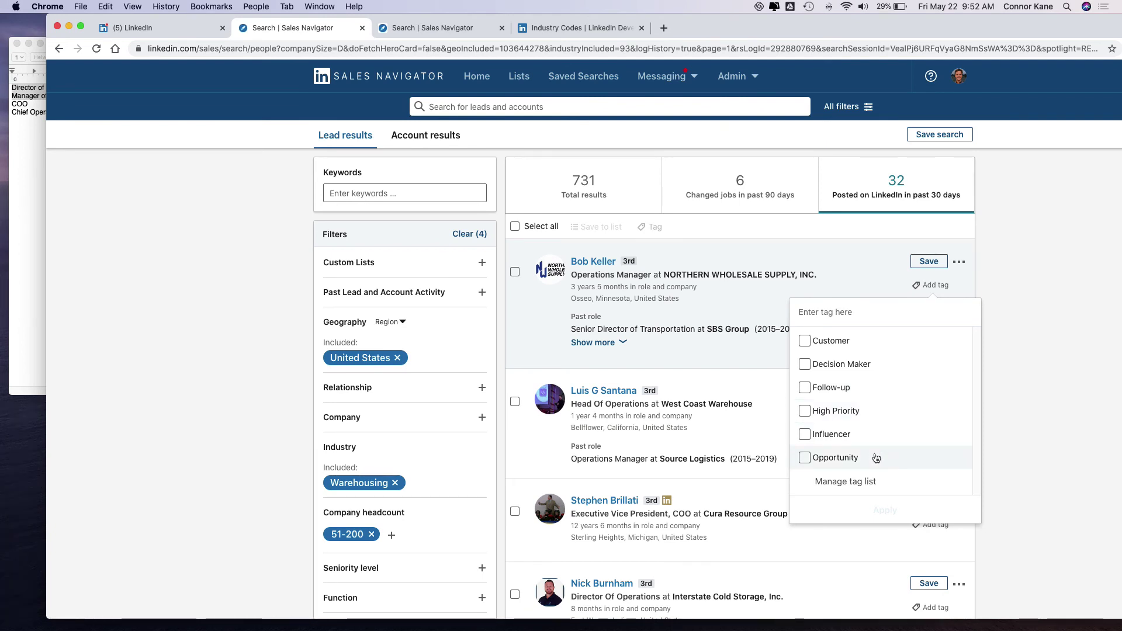
{"action": "left_click", "coordinate": [1057, 316]}
{"action": "left_click", "coordinate": [959, 262]}
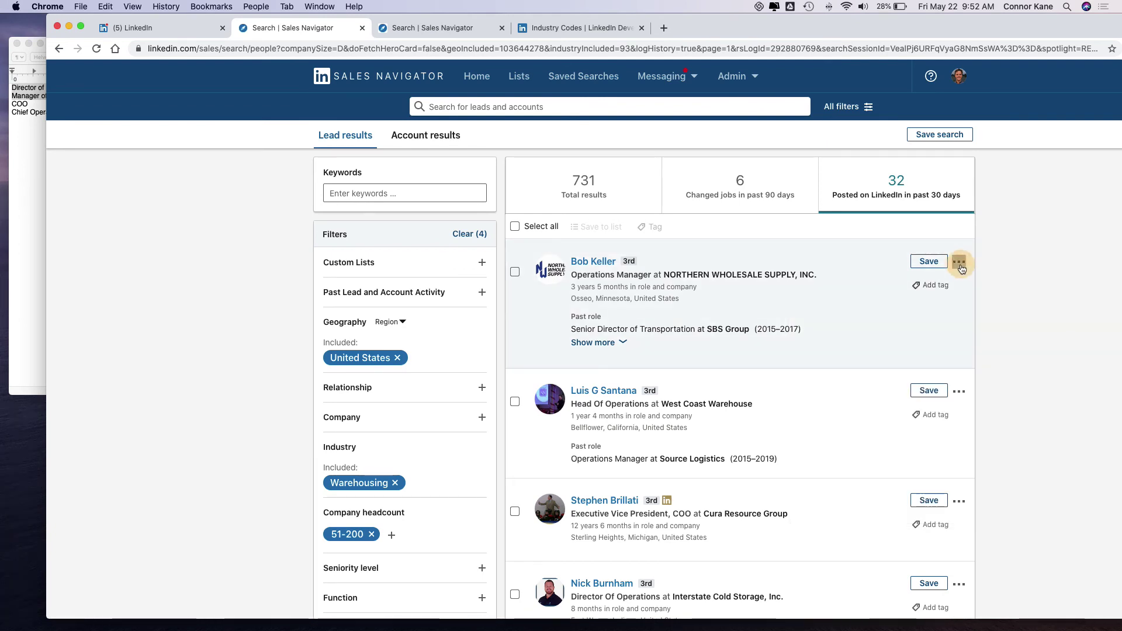
{"action": "left_click", "coordinate": [1027, 272]}
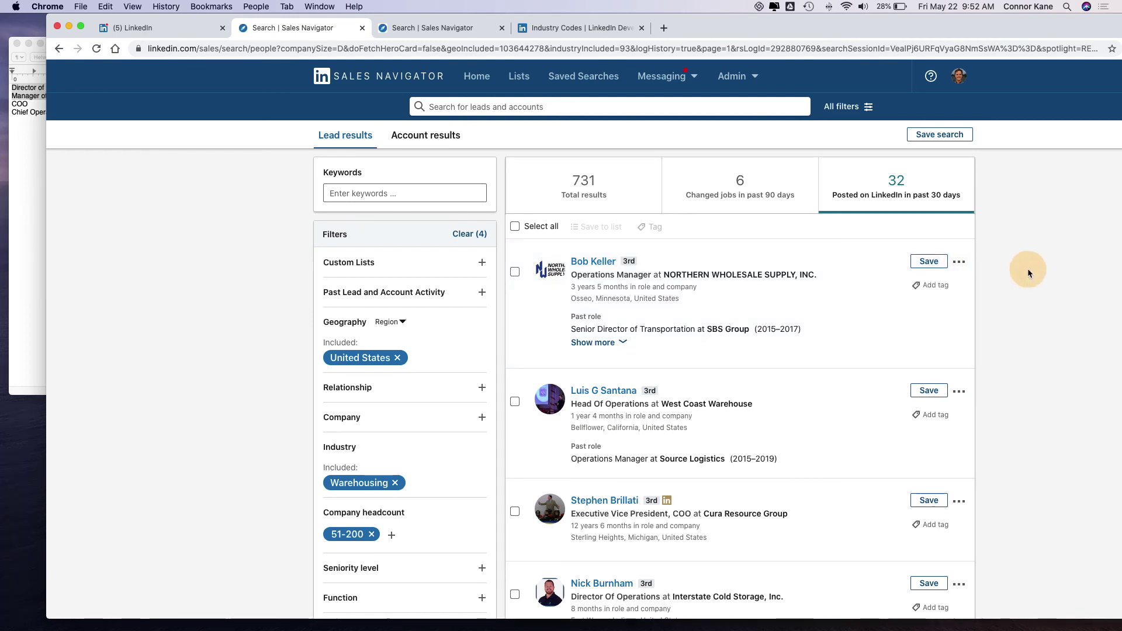
Look at the lists available for saving the first lead, and open and review the leads similar to that lead
{"action": "left_click", "coordinate": [924, 263]}
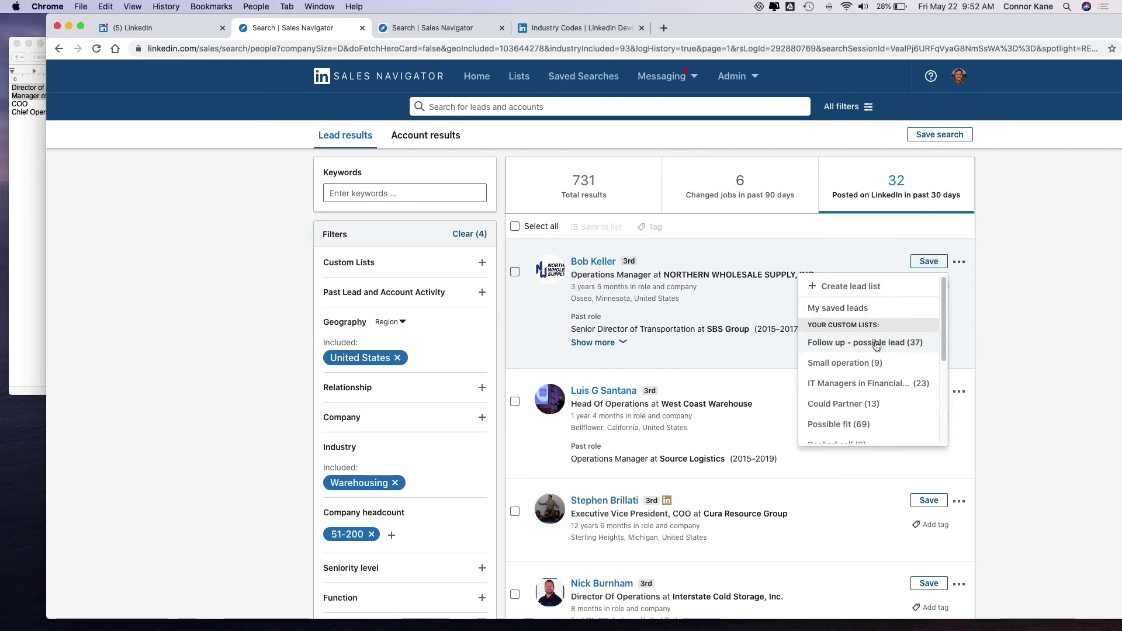
{"action": "left_click", "coordinate": [1046, 275]}
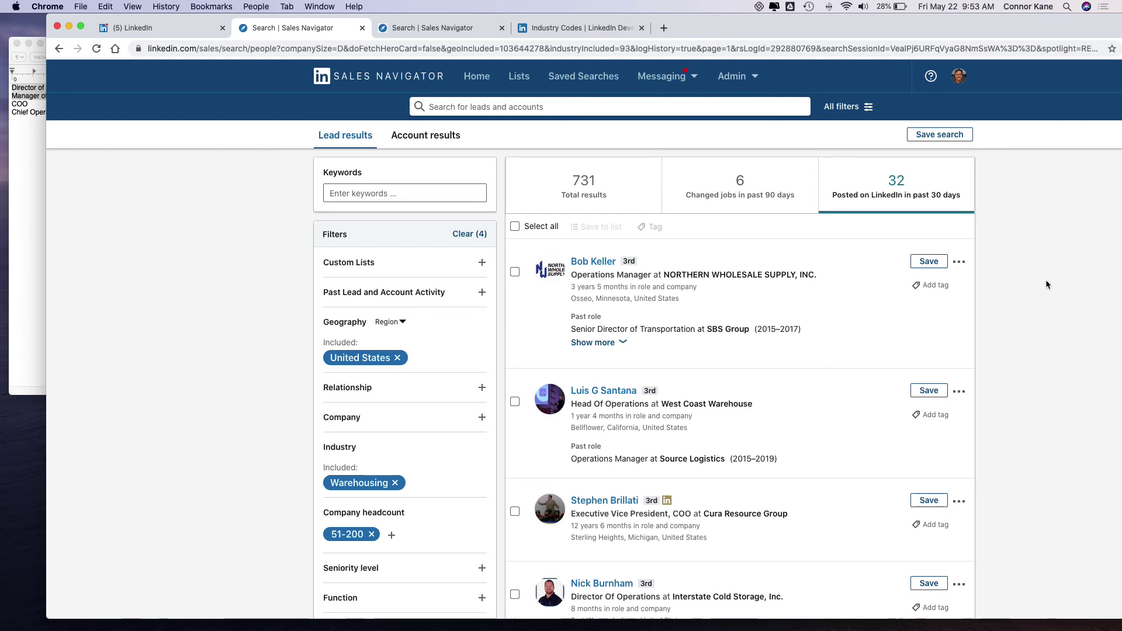
{"action": "scroll", "coordinate": [1046, 280], "scroll_direction": "down", "scroll_amount": 1}
{"action": "left_click", "coordinate": [959, 250]}
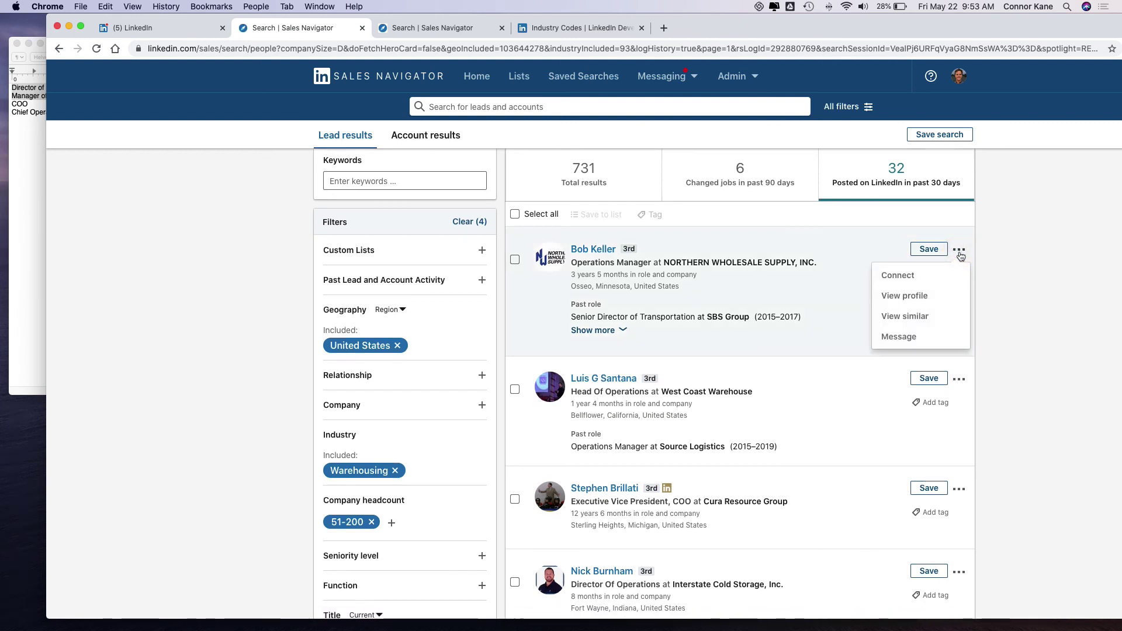
{"action": "left_click", "coordinate": [928, 316]}
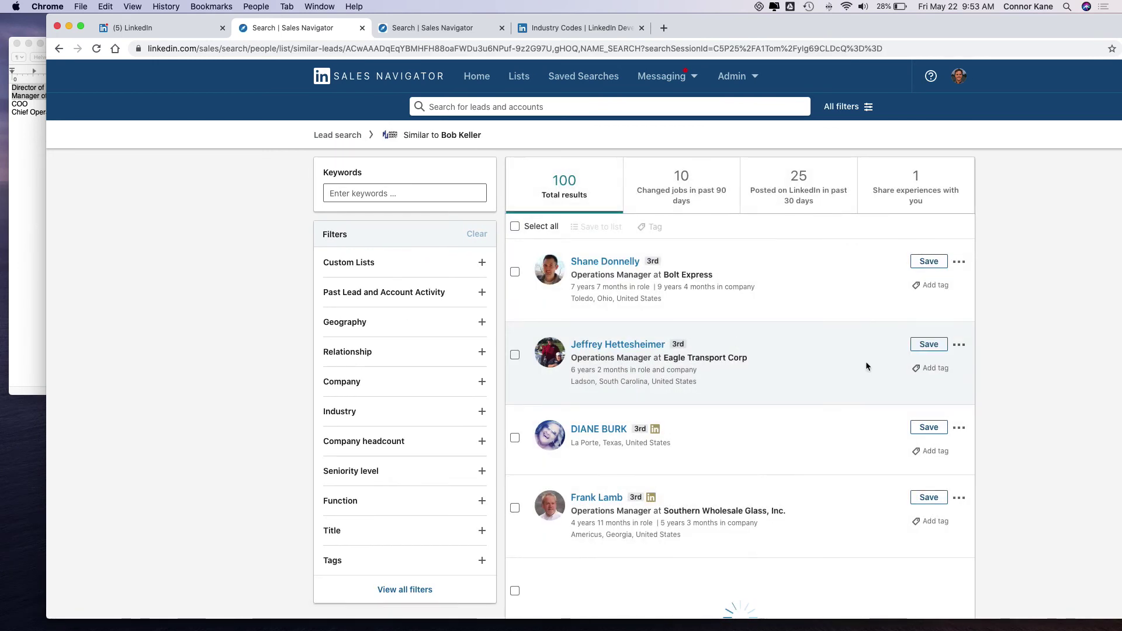
{"action": "left_click", "coordinate": [960, 262]}
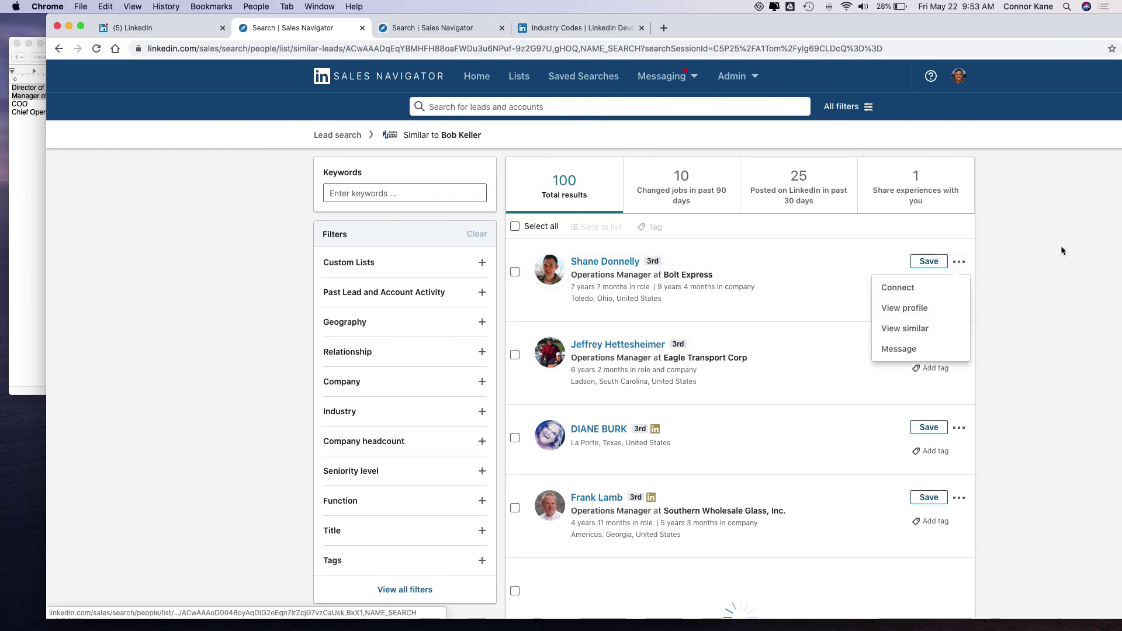
{"action": "scroll", "coordinate": [697, 317], "scroll_direction": "down", "scroll_amount": 6}
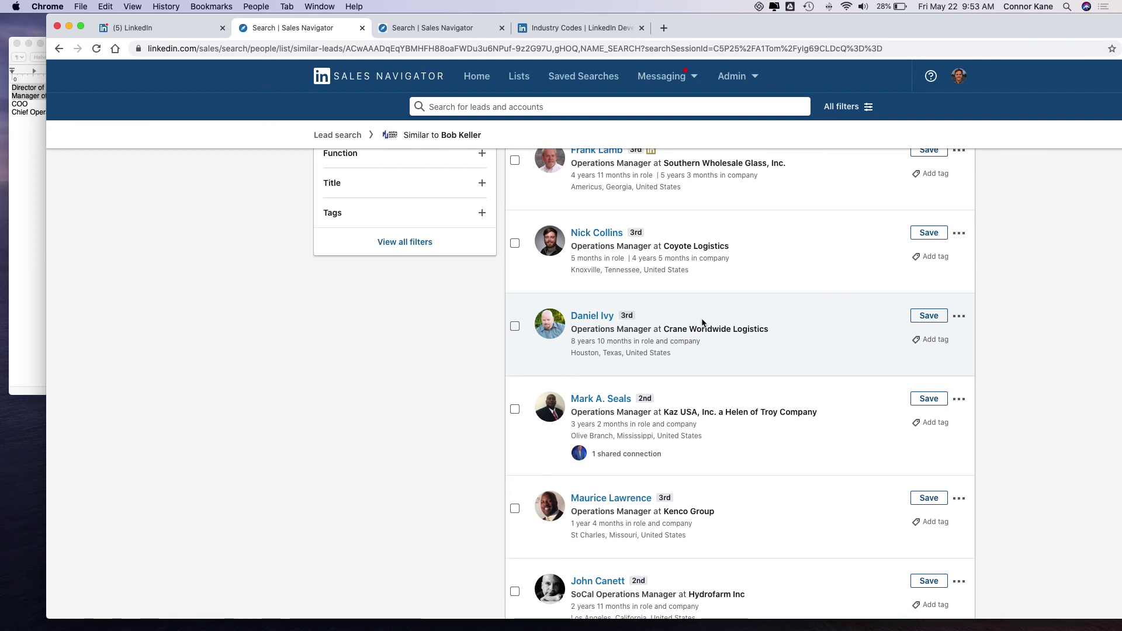
Return to the filtered warehousing lead results and look at the first lead's additional actions without choosing one
{"action": "left_click", "coordinate": [59, 49]}
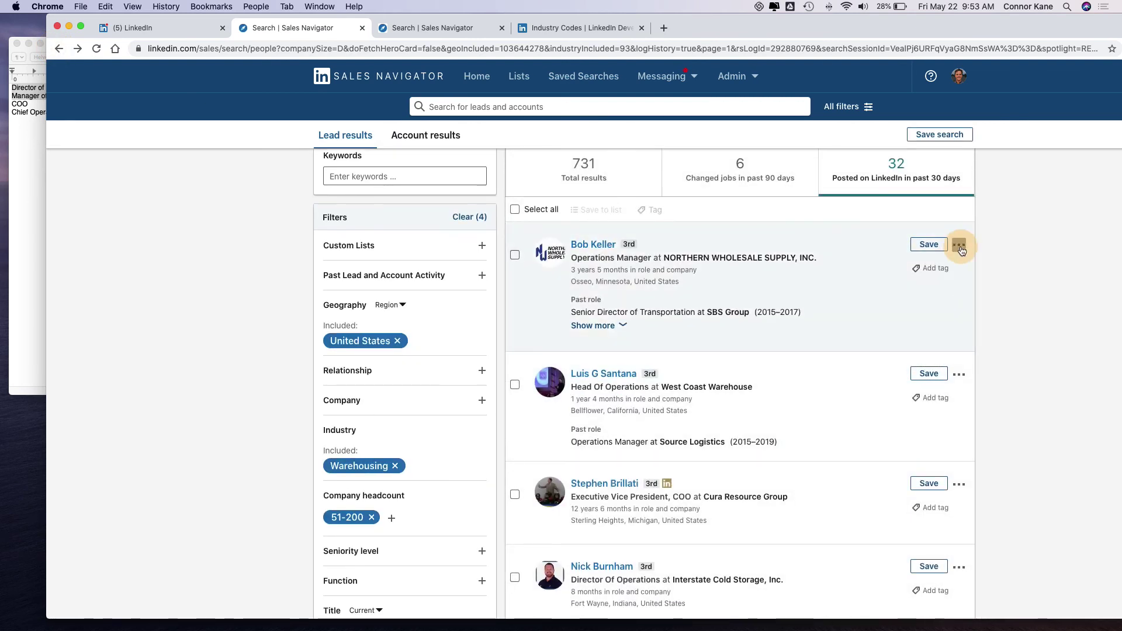
{"action": "left_click", "coordinate": [960, 247]}
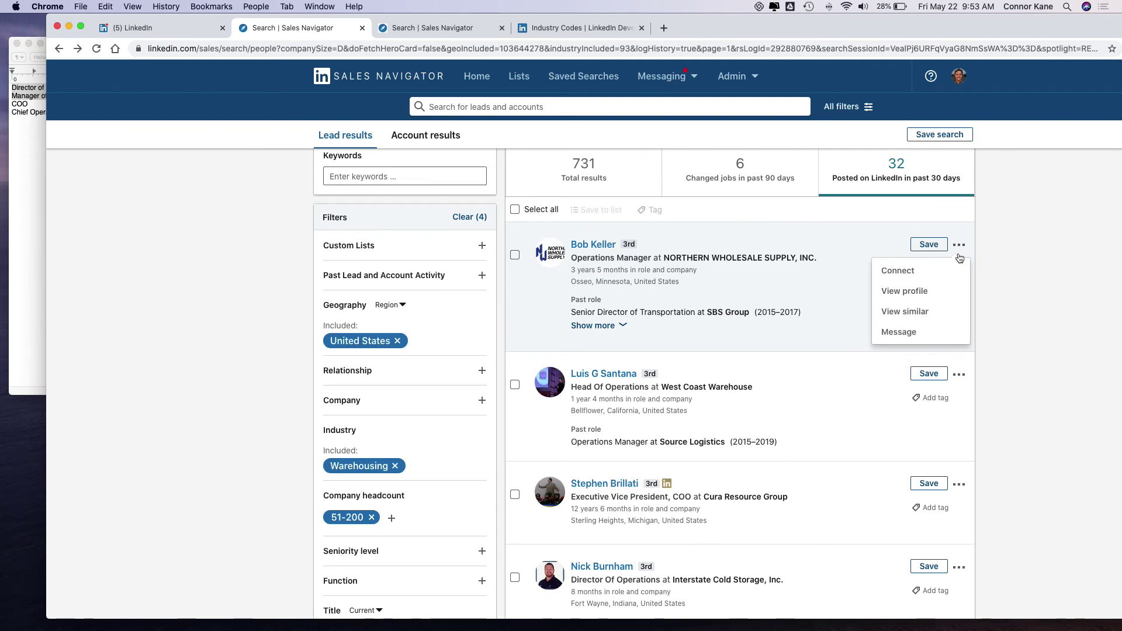
{"action": "left_click", "coordinate": [1056, 288]}
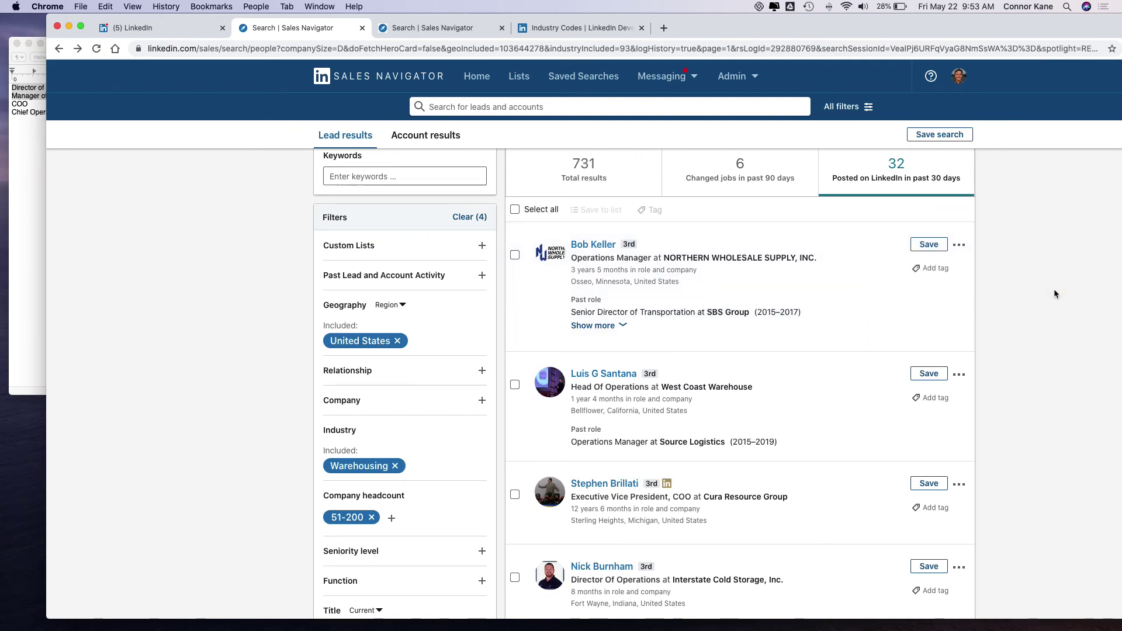